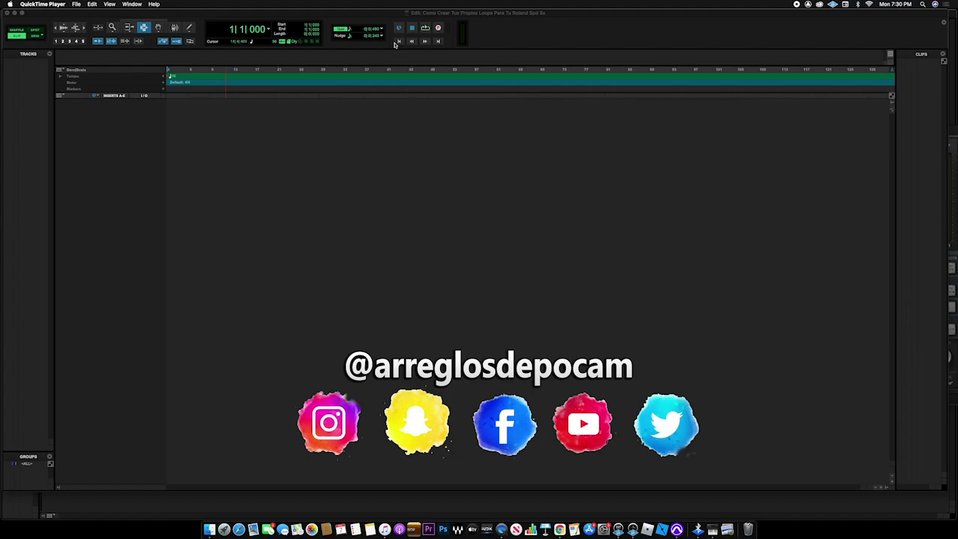
click(383, 15)
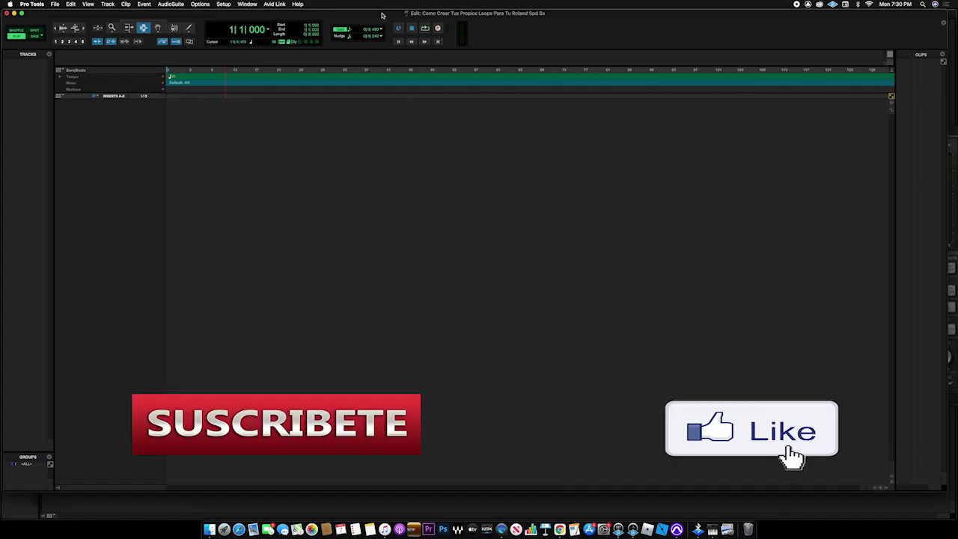
click(382, 14)
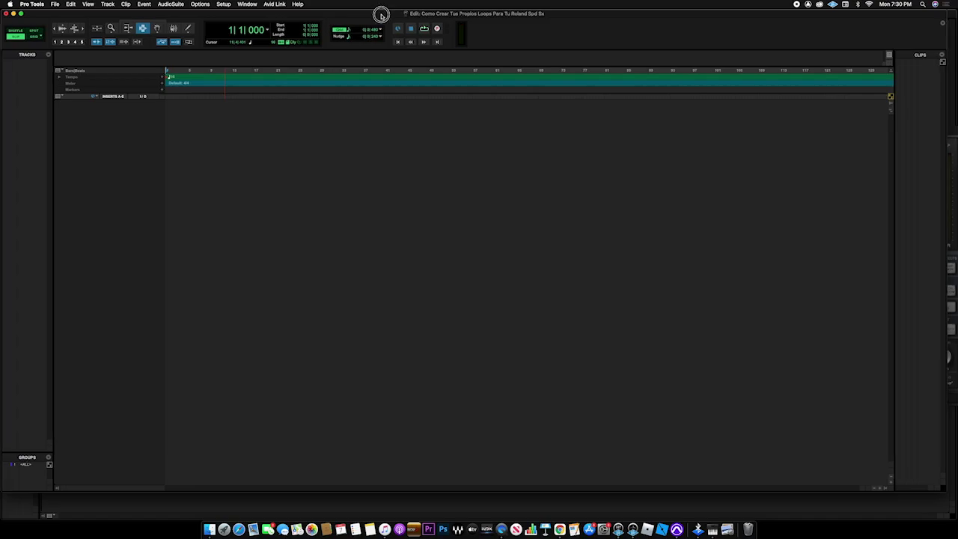
click(380, 16)
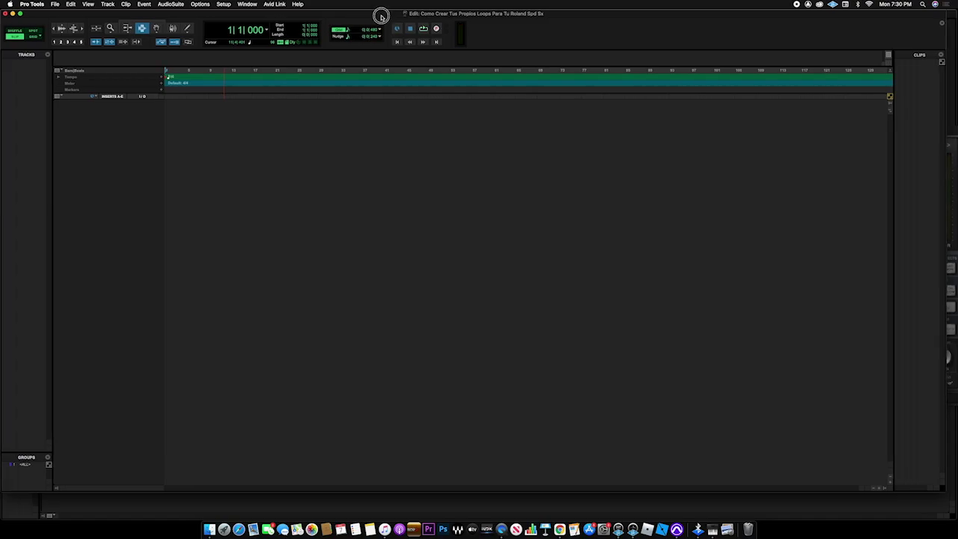
click(380, 16)
click(374, 15)
click(374, 16)
Step: Import Congas Conga-mute.wav and Congas Conga-open.wav from the Timbales Drums folder, converted, onto new tracks at the session start
click(55, 5)
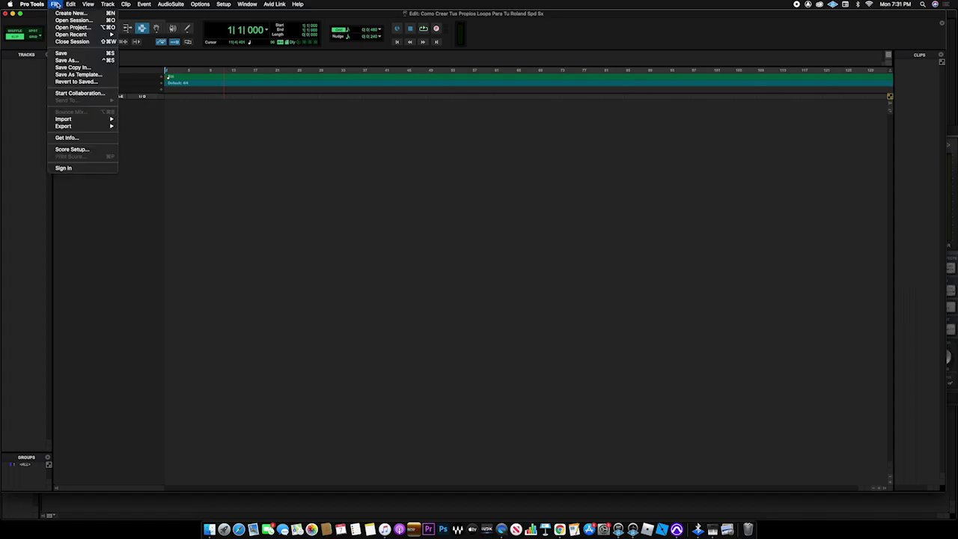
mouse_move(66, 121)
click(154, 131)
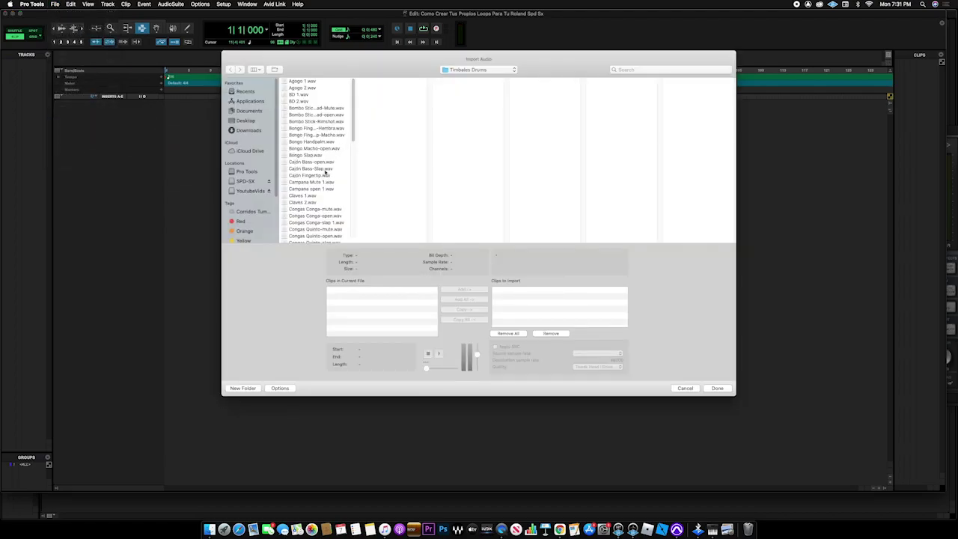
scroll(325, 172, down, 3)
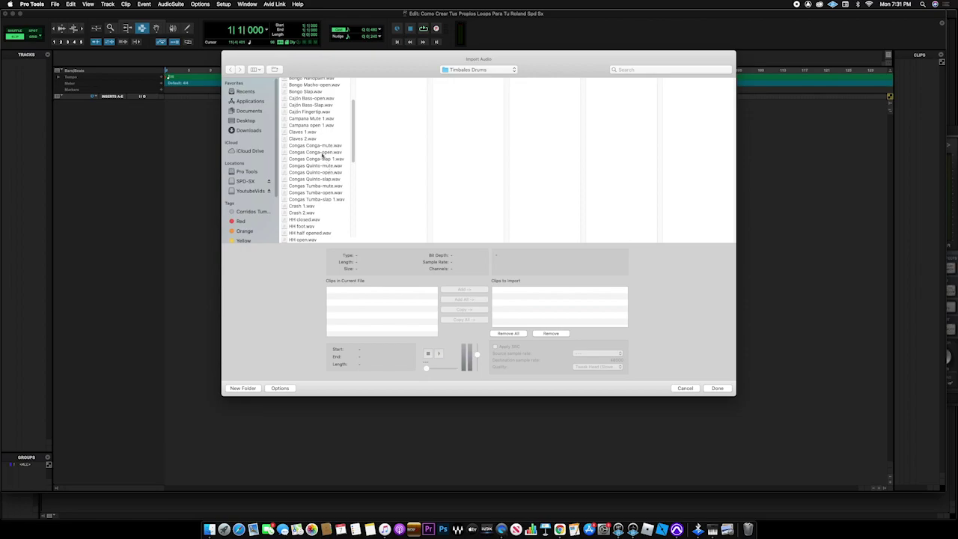
click(330, 153)
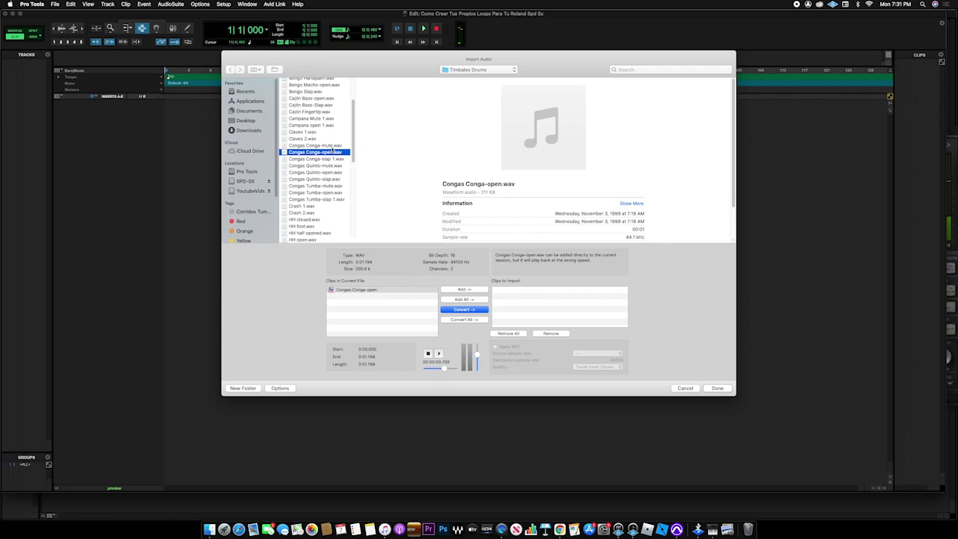
key(Up)
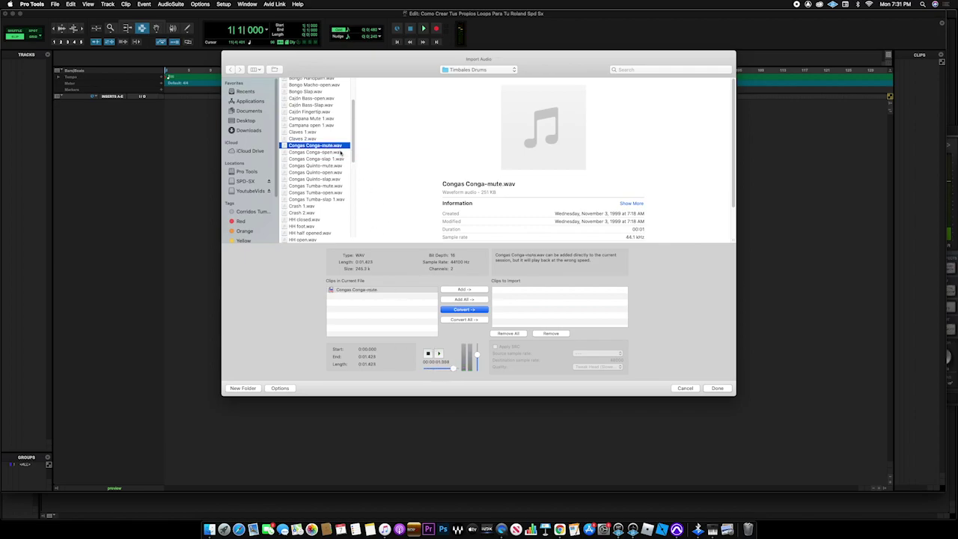
double_click(337, 147)
double_click(336, 152)
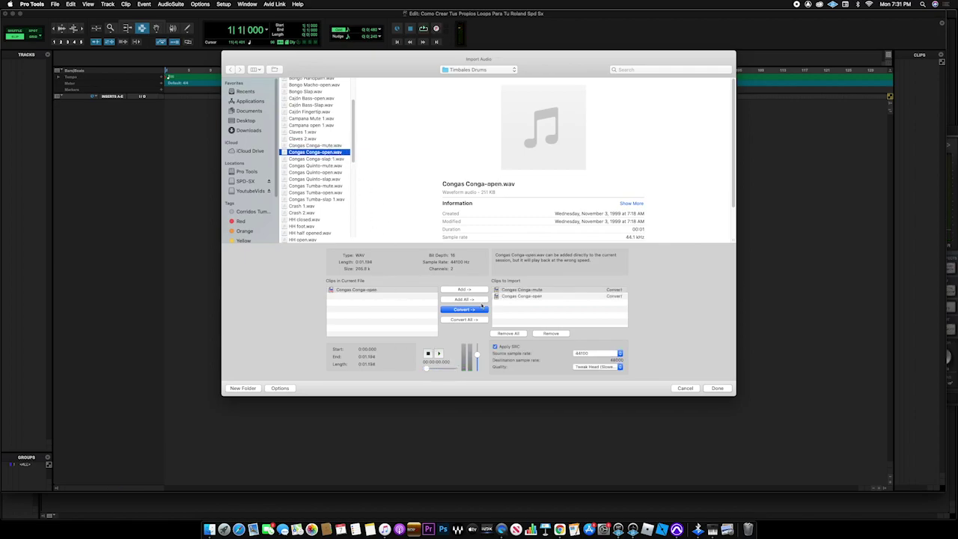
click(717, 389)
key(Return)
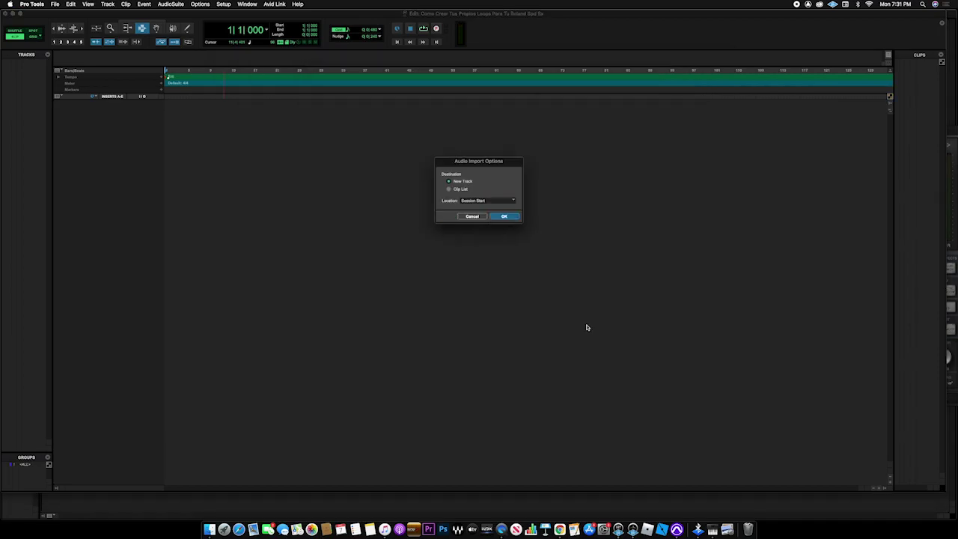
click(503, 217)
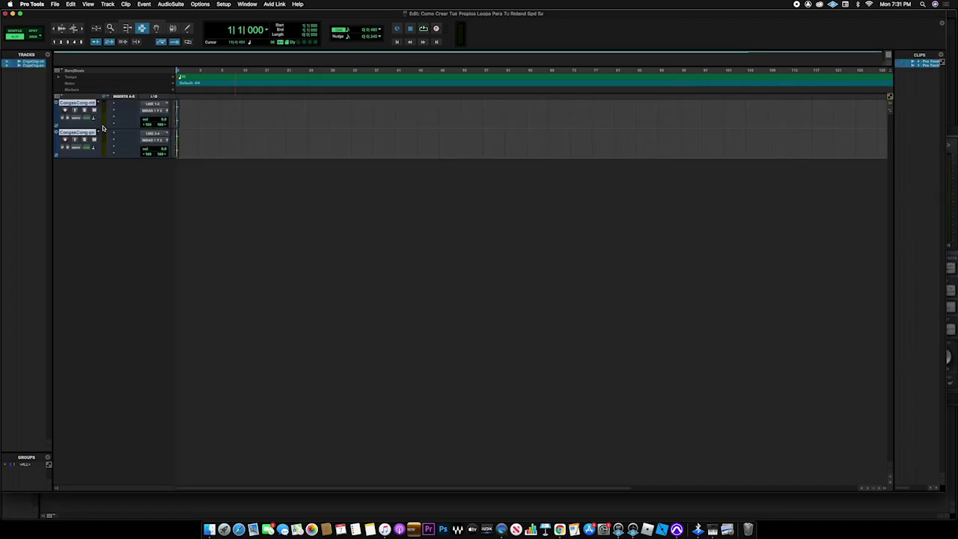
Step: Switch the main time scale to Min:Secs
click(185, 135)
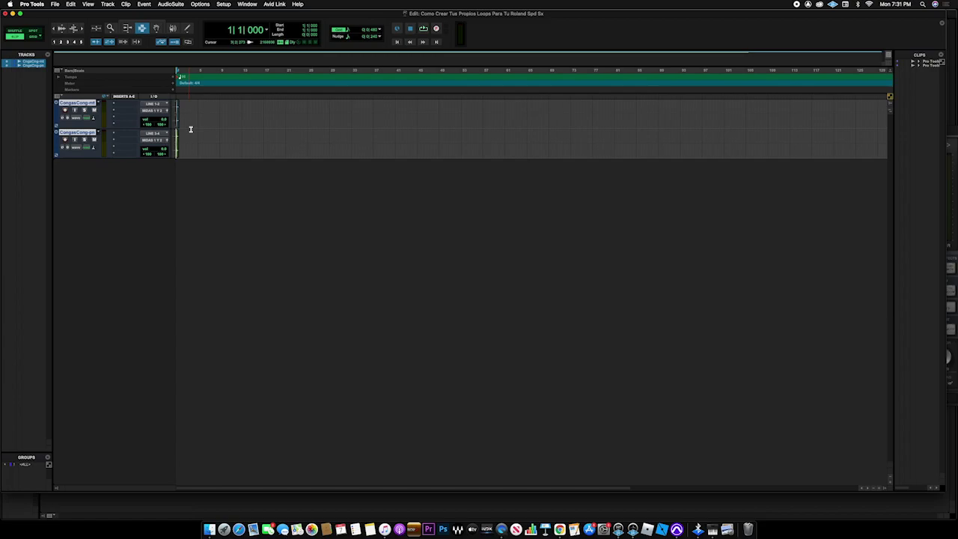
key(super+bracketright)
key(super+bracketright)
key(super+bracketright)
key(super+bracketright)
click(266, 30)
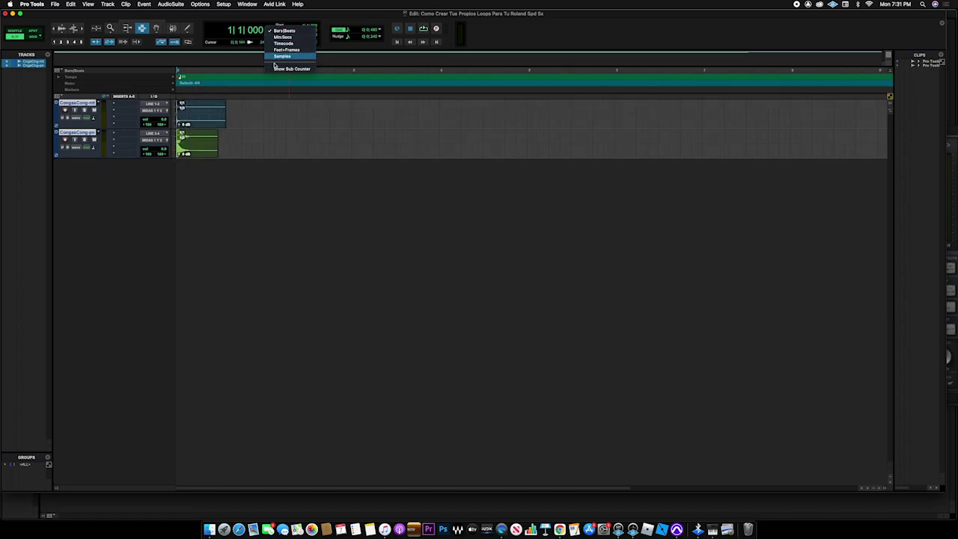
click(296, 36)
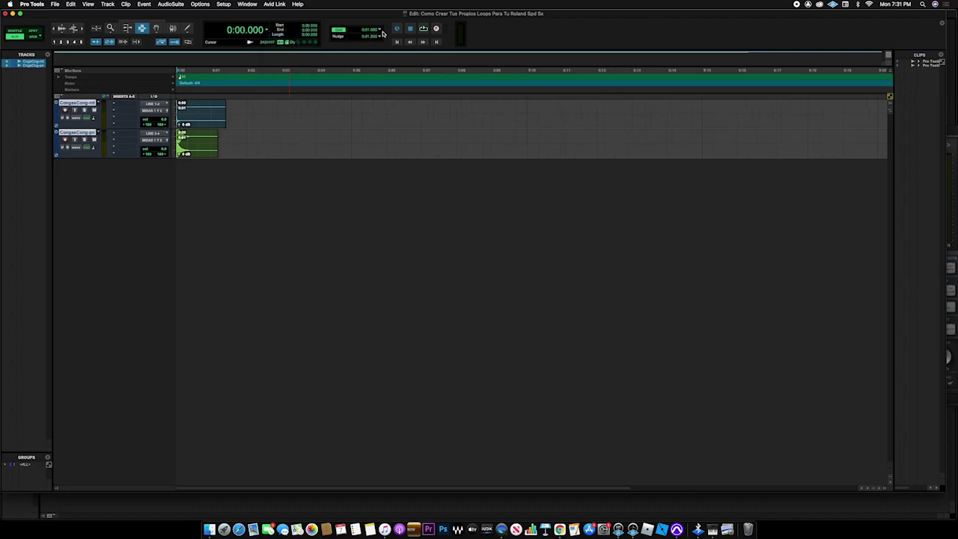
Step: Set the grid and nudge values to Bars|Beats, with a 1/16 note grid
click(379, 30)
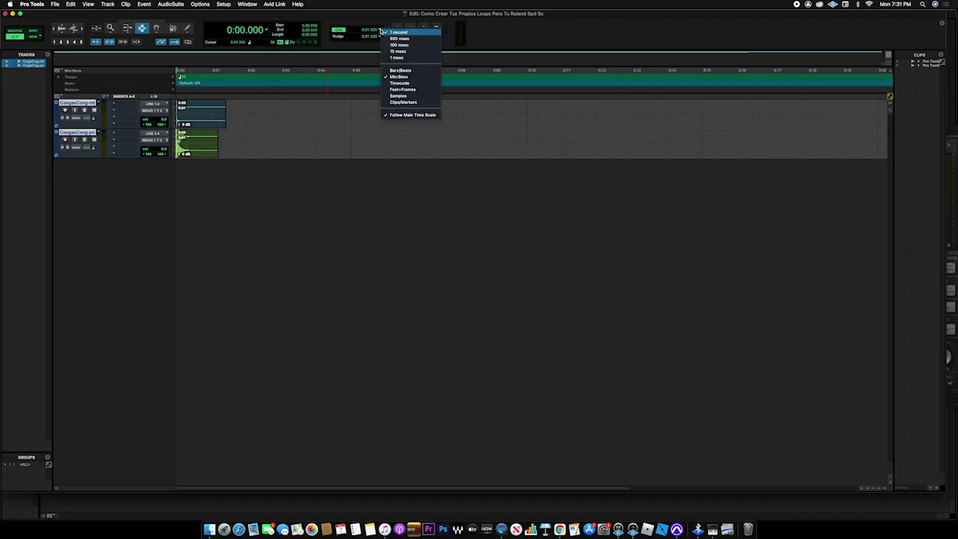
click(400, 70)
click(376, 37)
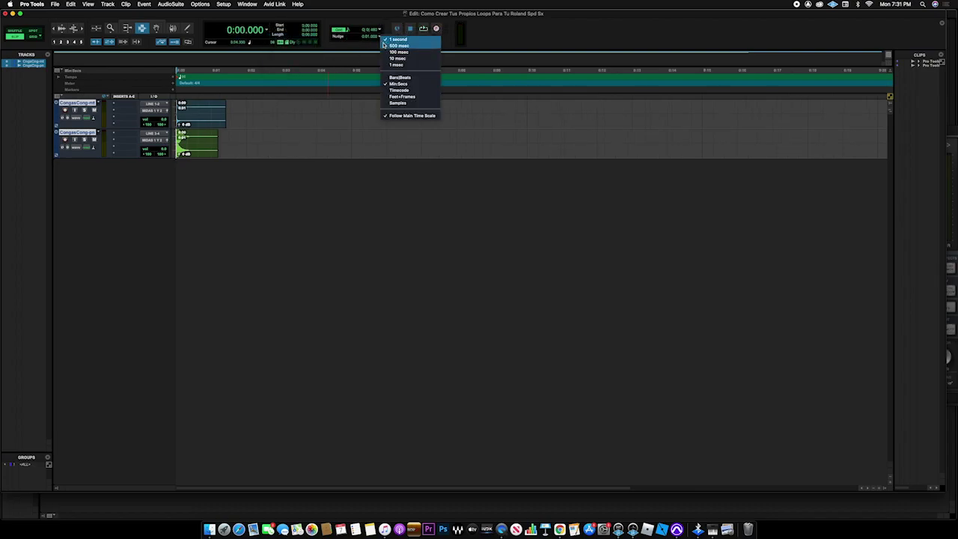
click(400, 77)
click(379, 30)
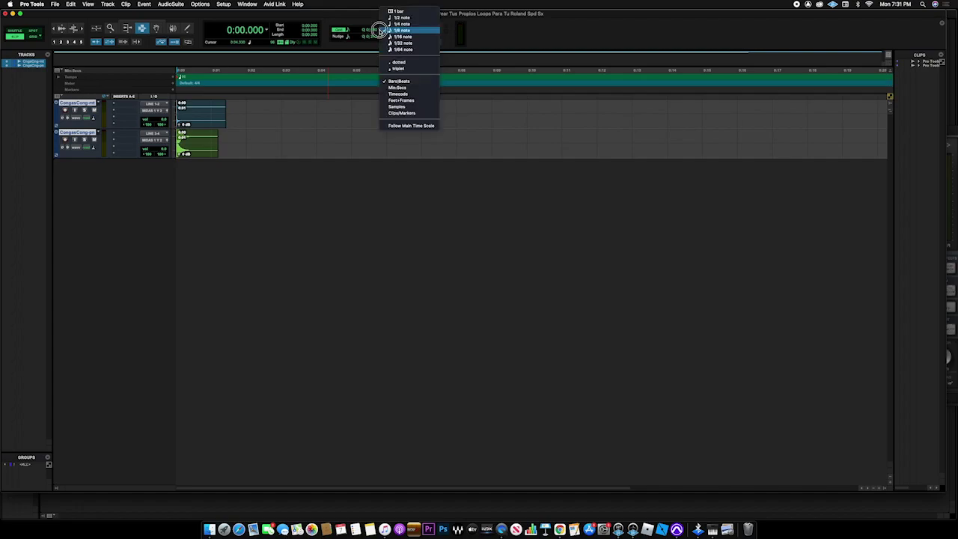
click(404, 36)
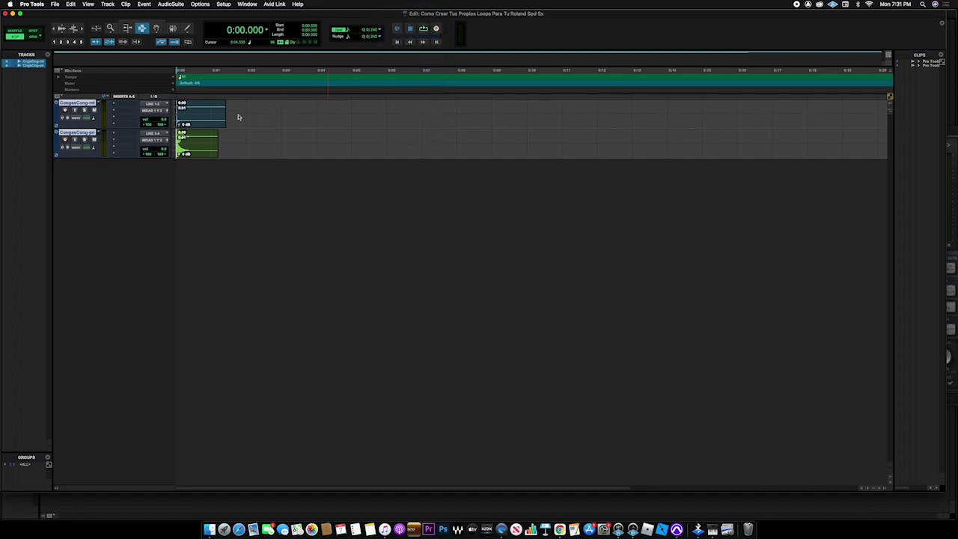
Step: In Grid mode, move the conga mute clip to about 0.3 s and the conga open clip to about 2 s
click(155, 28)
drag(184, 114, 257, 112)
drag(193, 148, 210, 120)
key(Return)
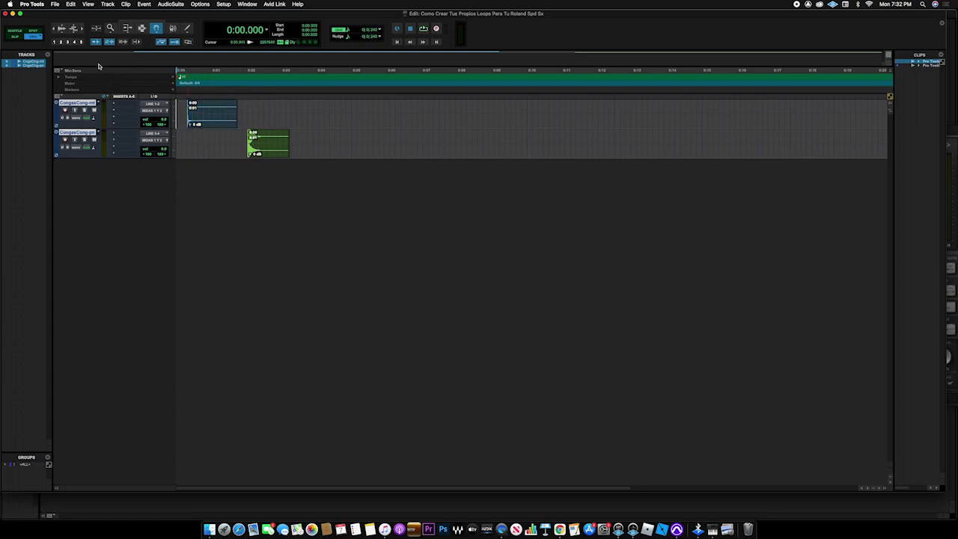
Step: Create a click track and place it above the two conga tracks
click(105, 4)
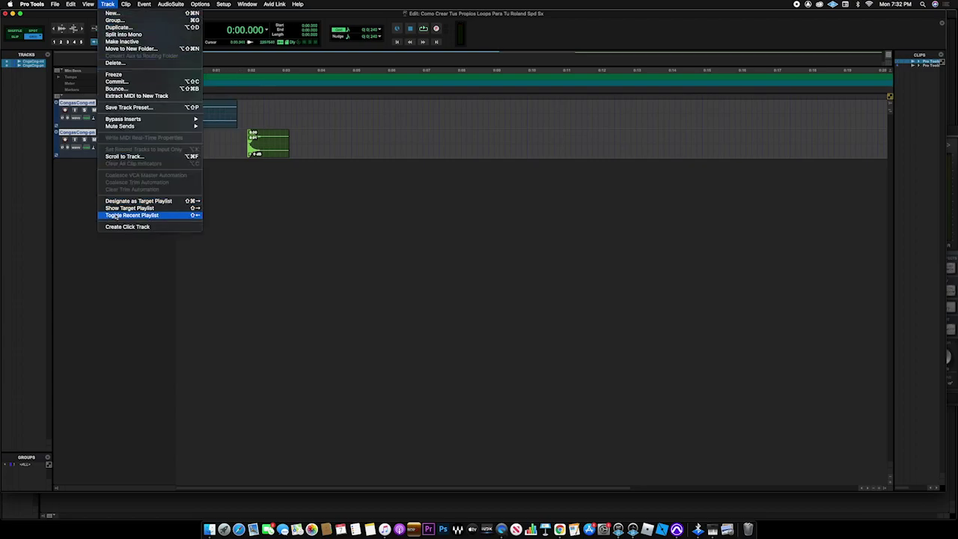
click(136, 226)
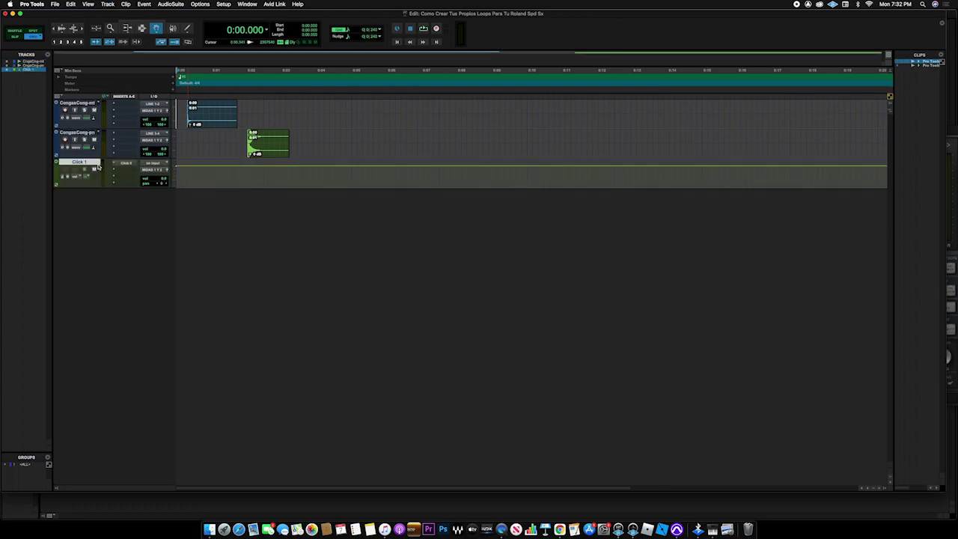
drag(99, 96, 122, 156)
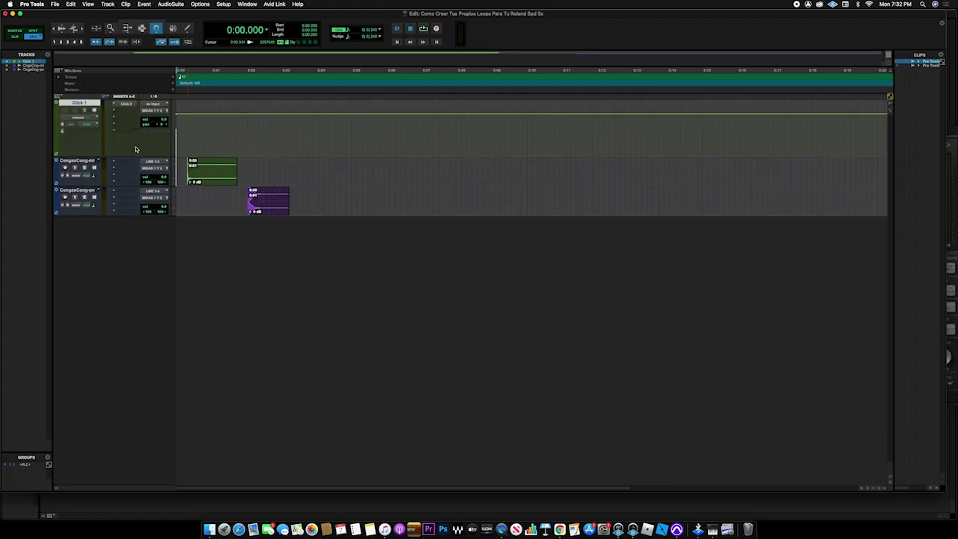
Step: Open the tempo change settings at the session start and accept the BPM
double_click(180, 77)
drag(483, 168, 366, 87)
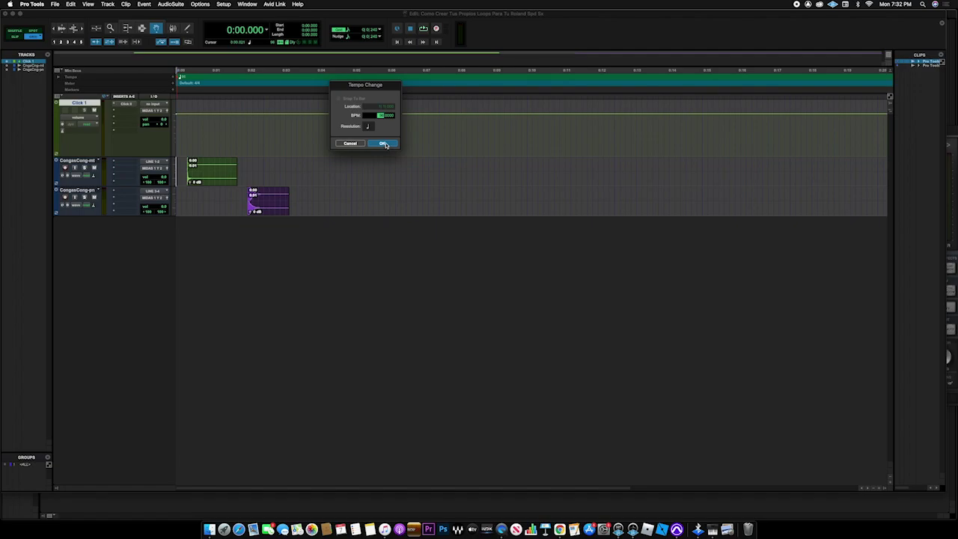
click(384, 143)
Step: Move both conga clips further along the timeline and play the click from the session start
drag(254, 207, 329, 197)
drag(228, 168, 299, 167)
key(Return)
key(space)
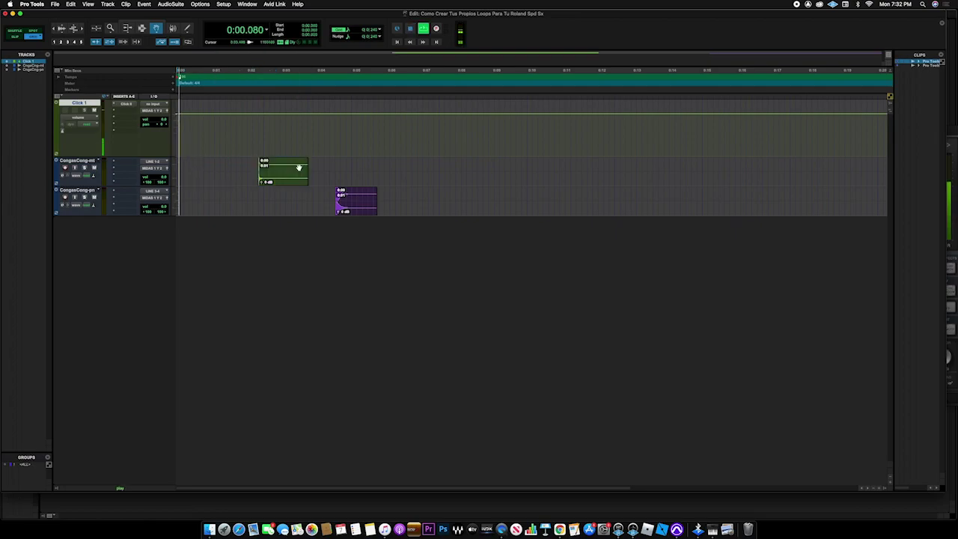
key(space)
Step: Change the session meter at bar 1 to 2/4 and listen to the click
click(170, 83)
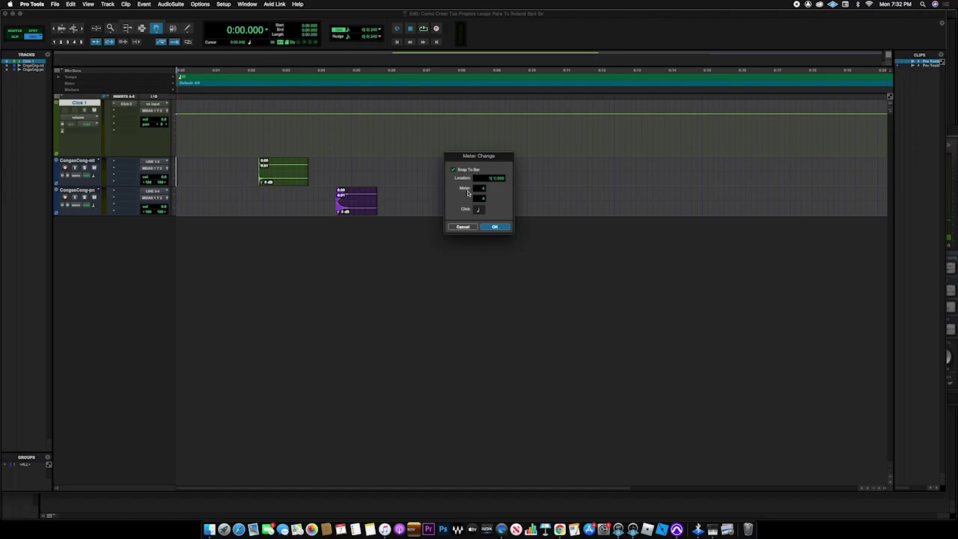
key(Return)
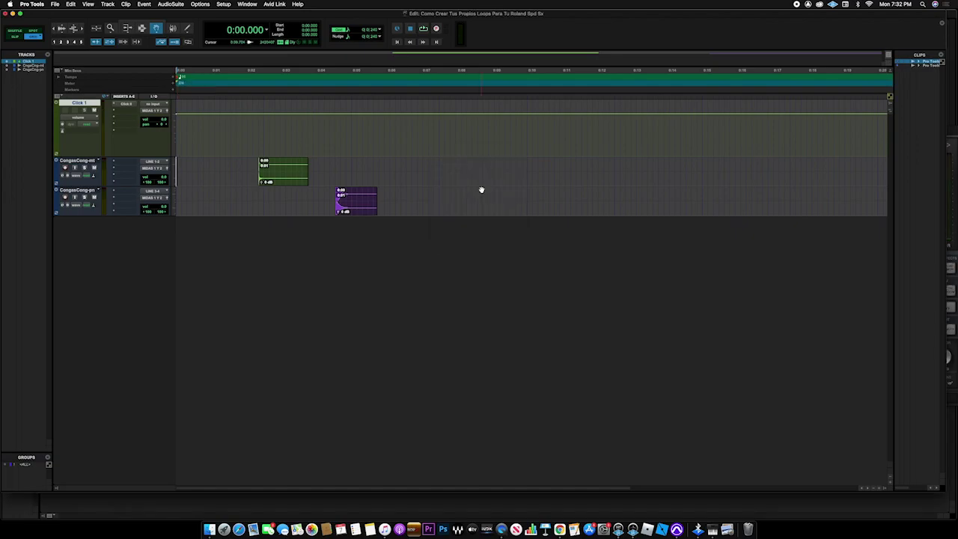
key(space)
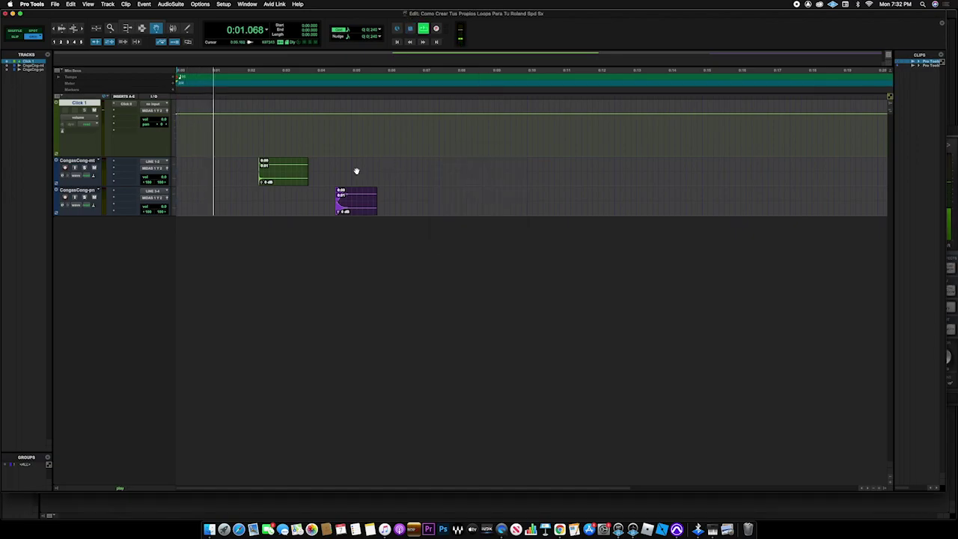
key(space)
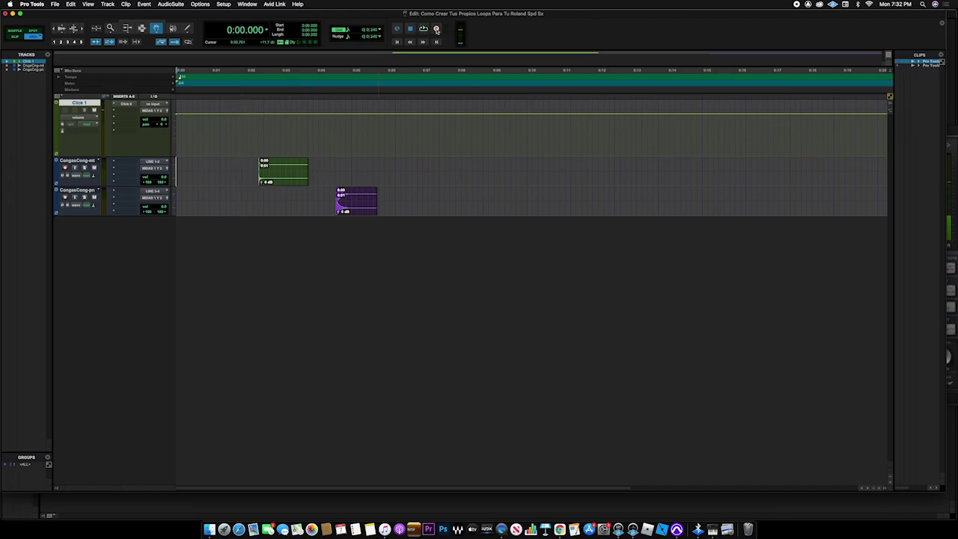
Step: Set the grid to 1/8 note, move the conga mute clip to 0:00.625 and play it against the click
click(378, 29)
click(410, 25)
drag(291, 171, 229, 172)
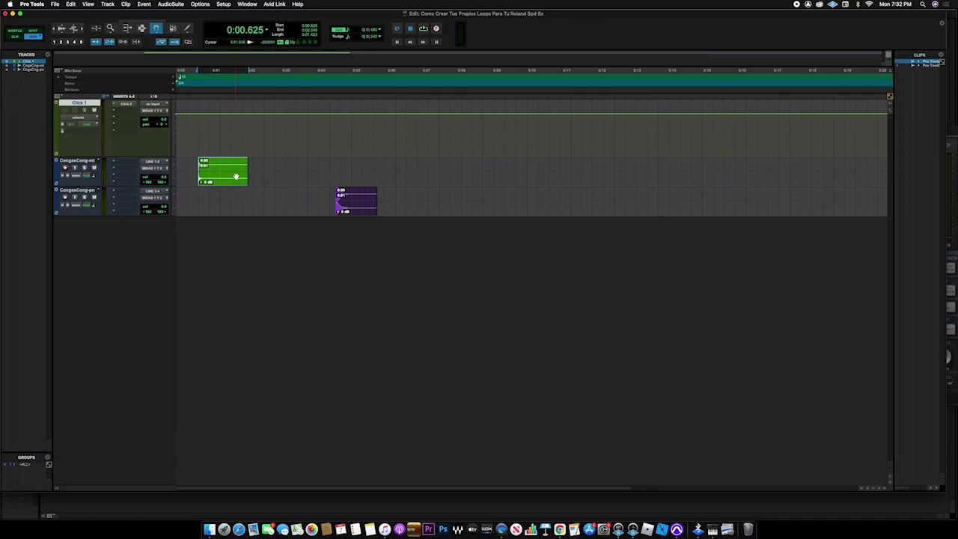
key(space)
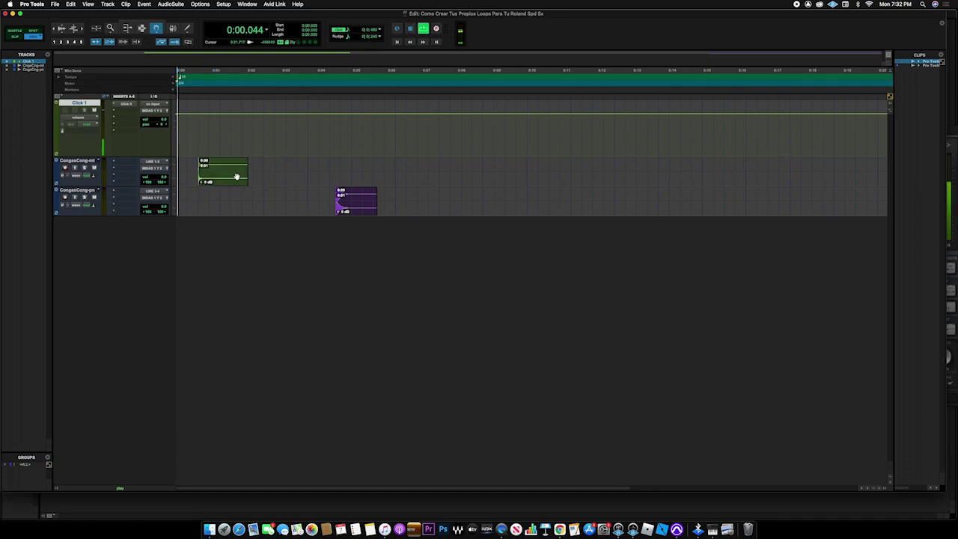
key(space)
Step: Move the conga mute clip earlier to about 0.3 s and play it against the click
drag(237, 176, 222, 175)
click(320, 219)
key(space)
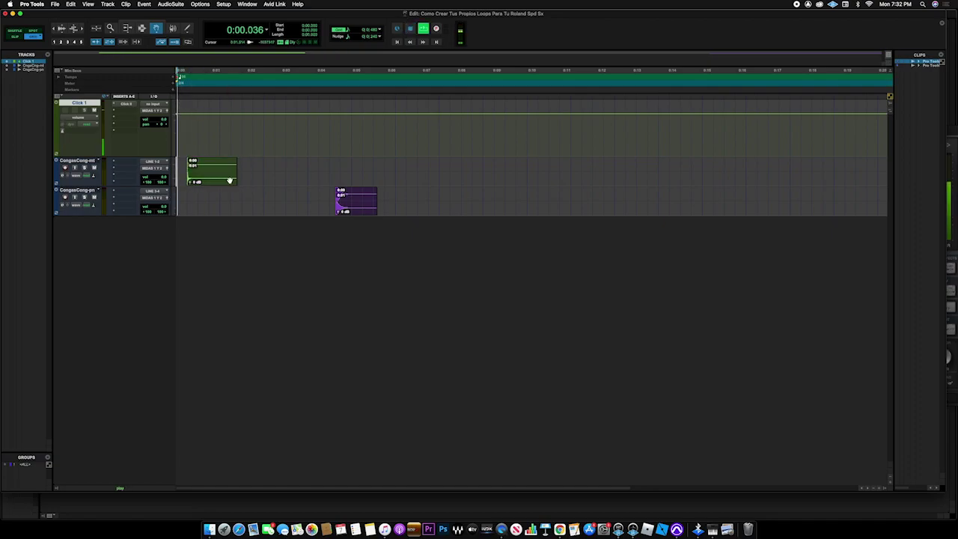
key(space)
Step: Move the conga open clip to about 0.9 s and play the pattern from the session start
drag(359, 201, 232, 206)
key(Return)
key(space)
key(space)
Step: Trim the ends of the conga mute and conga open clips at 0:01.250
key(F7)
click(220, 168)
key(s)
click(222, 204)
key(s)
Step: Consolidate both conga tracks from the session start to 0:01.250 and duplicate the resulting clips twice
drag(219, 177, 167, 196)
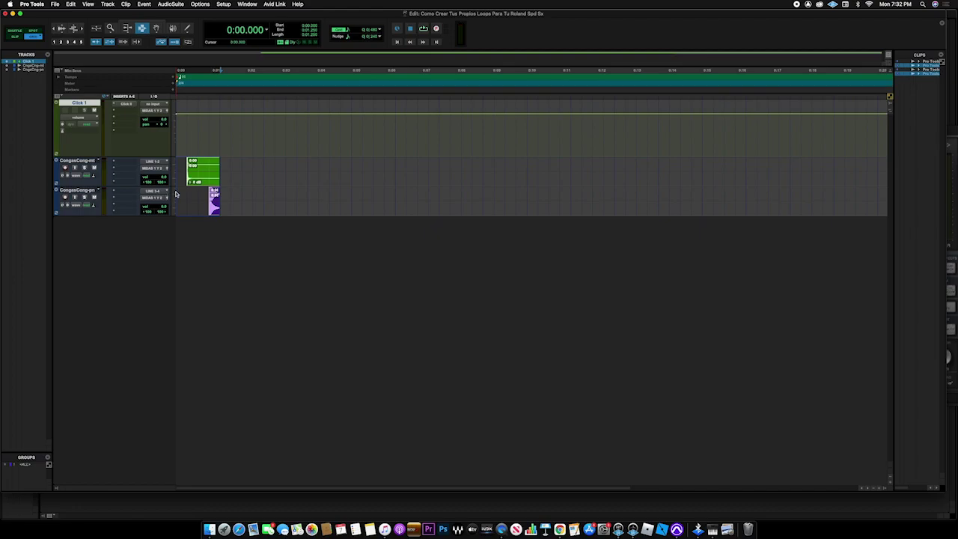
key(alt+shift+3)
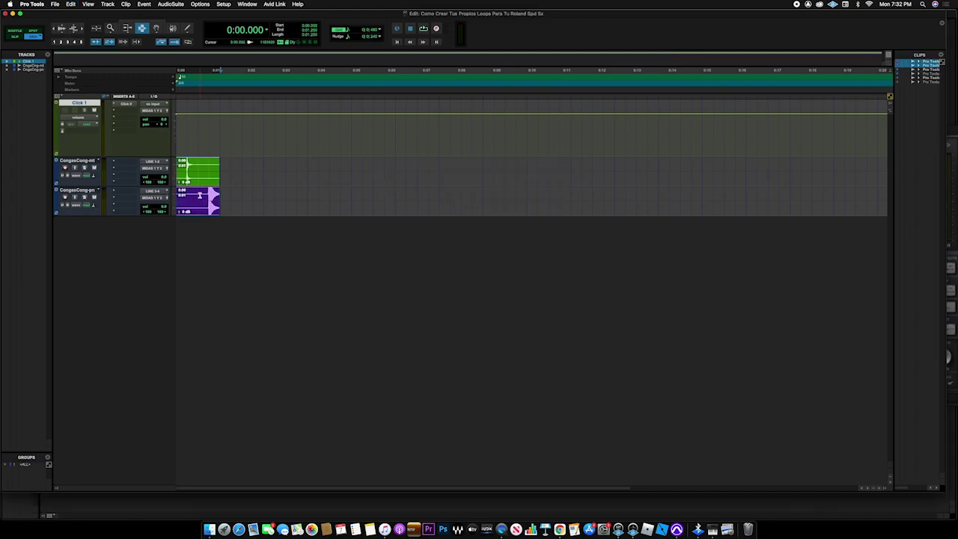
key(super+d)
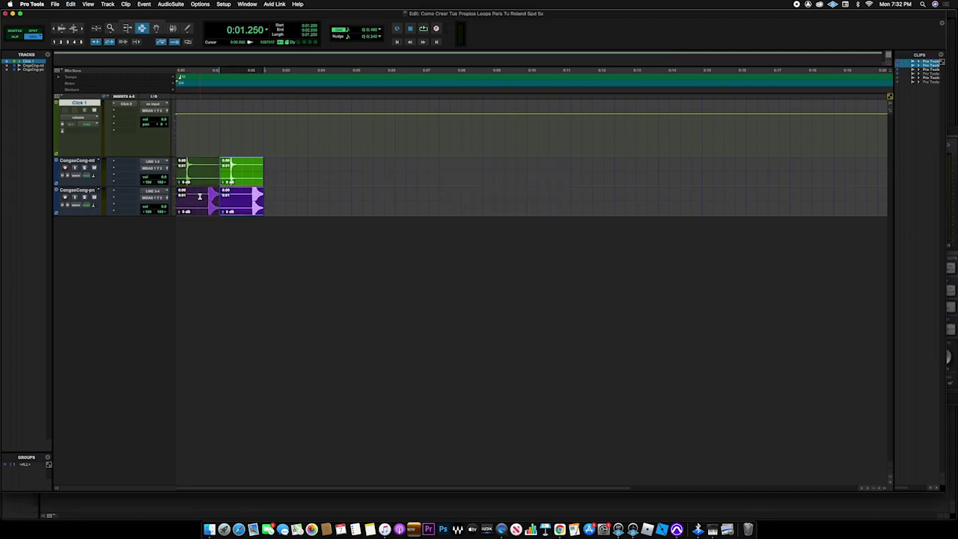
key(super+d)
key(Return)
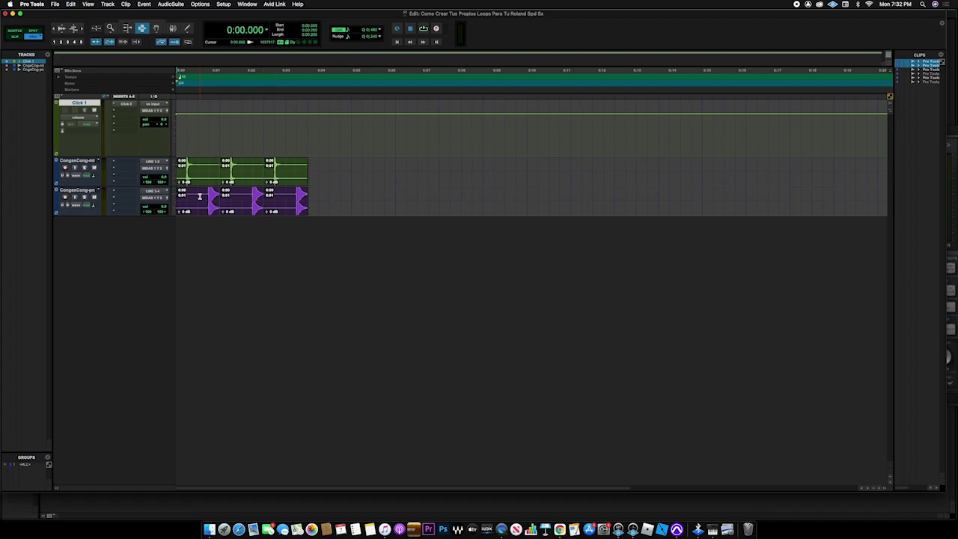
Step: Play the repeated conga pattern from the session start, then select the conga open track
key(space)
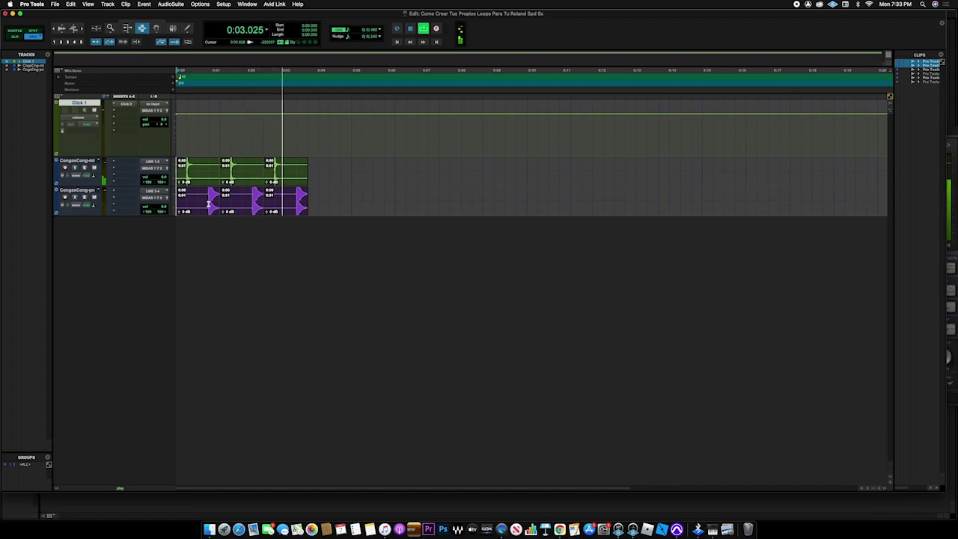
key(space)
click(77, 190)
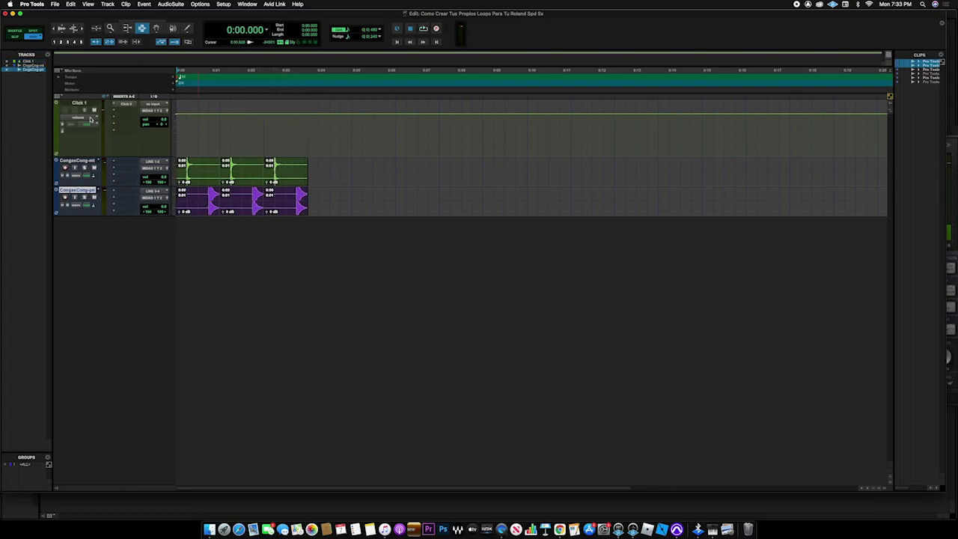
Step: Open the Sincerros Roland Spd 30 folder for audio import and preview Sincerro 3_01.wav
click(55, 4)
mouse_move(75, 119)
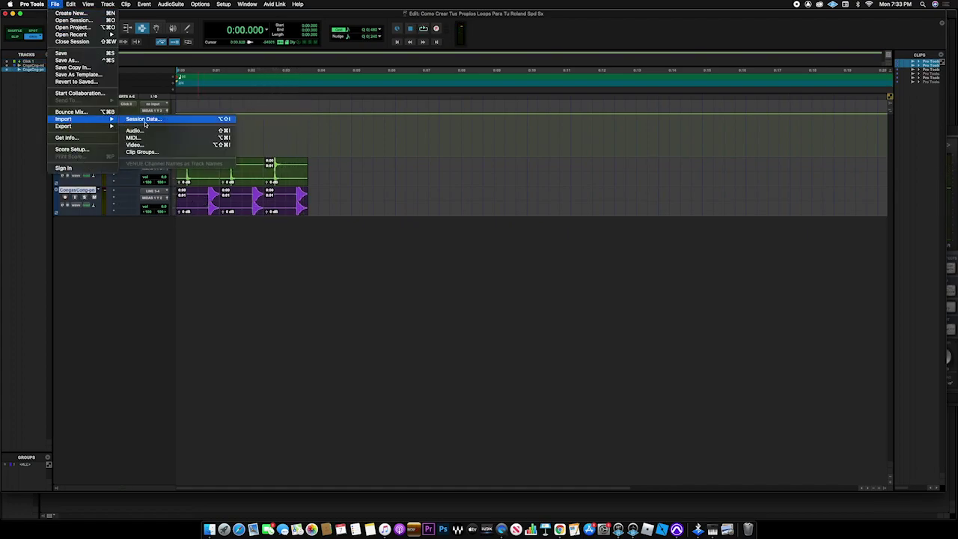
click(190, 139)
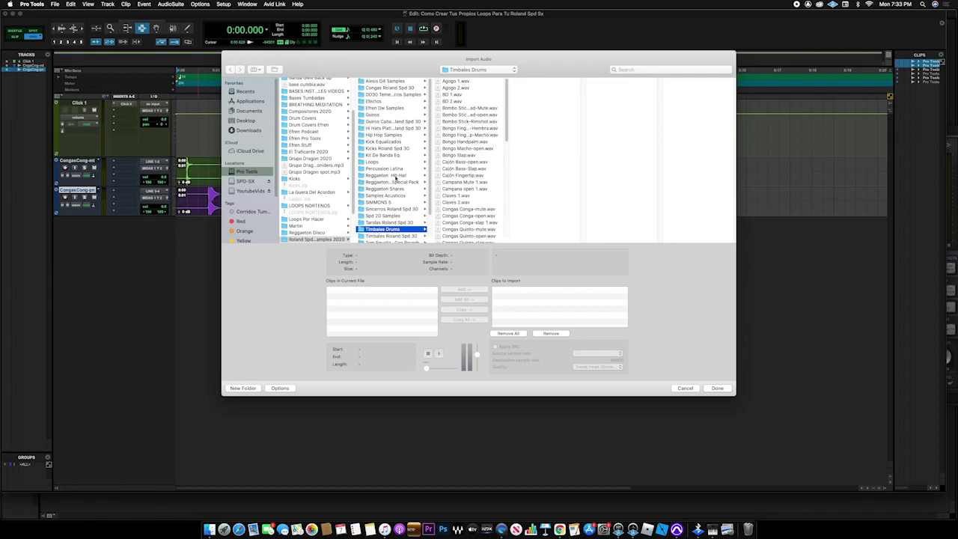
click(397, 208)
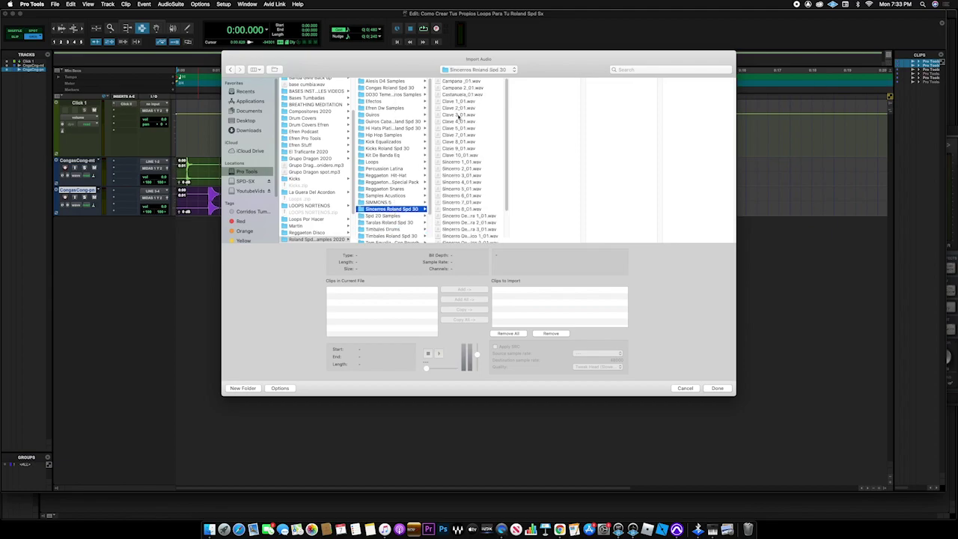
click(460, 175)
click(439, 354)
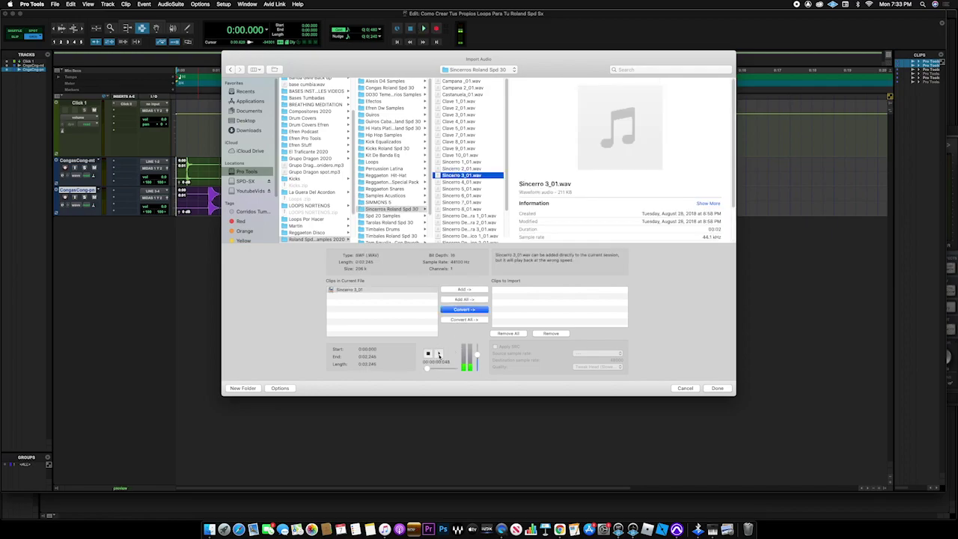
Step: Audition the cowbell samples after Sincerro 3_01, through the De Madera and De Plastico variants to Sincerro Metal 2_01
key(Down)
key(Down)
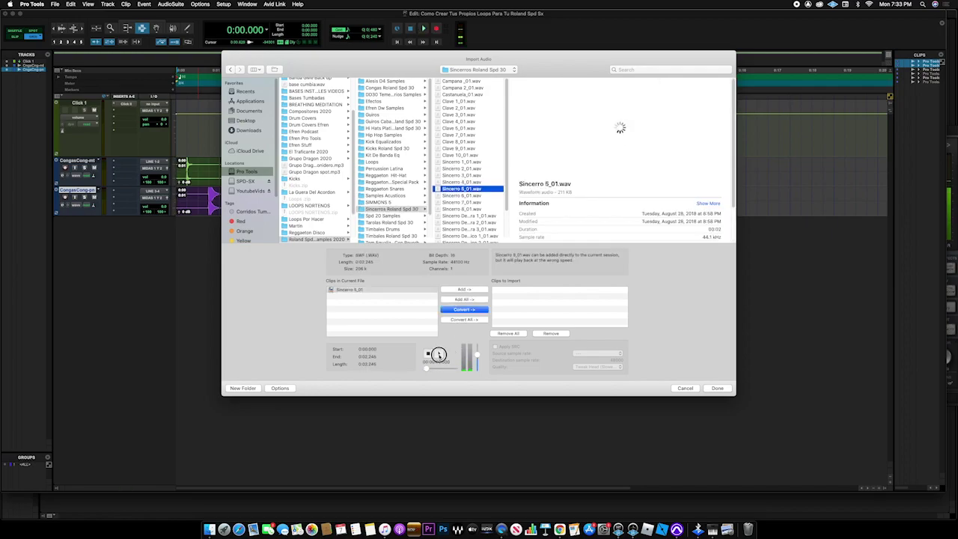
key(Down)
key(Down)
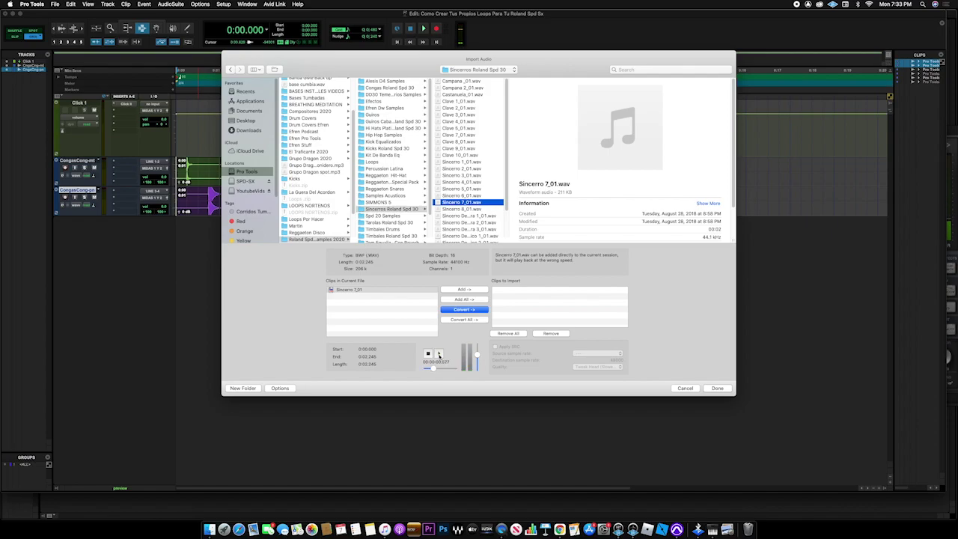
key(Down)
key(Down)
key(Down)
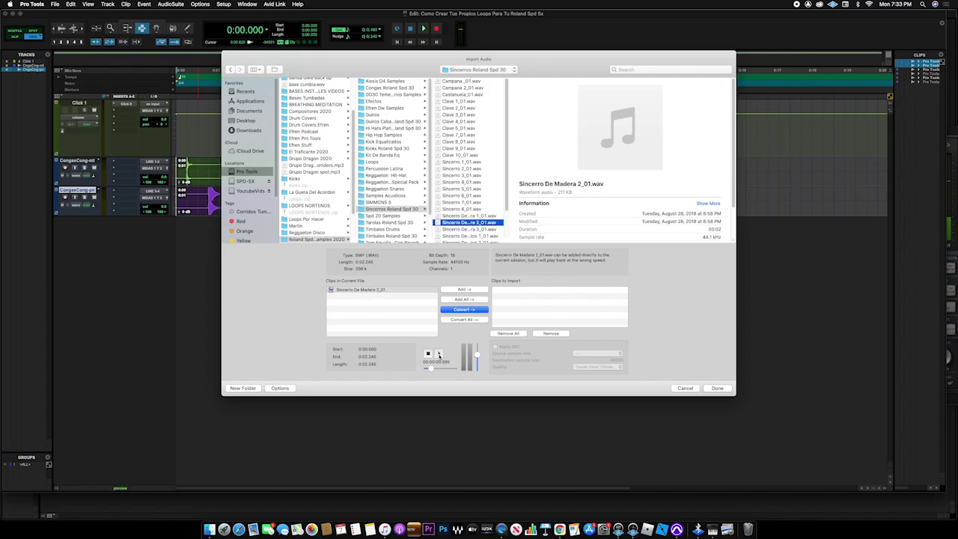
key(Down)
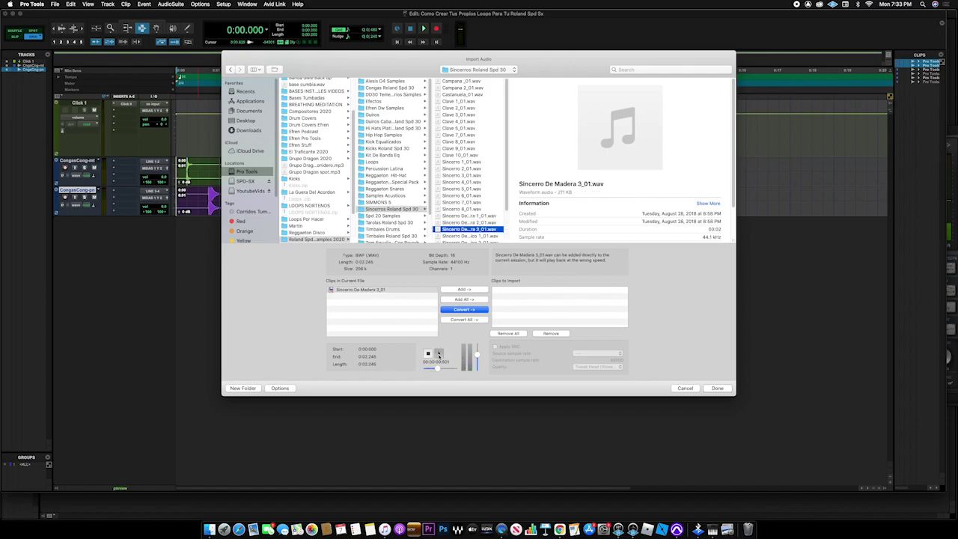
scroll(479, 172, down, 2)
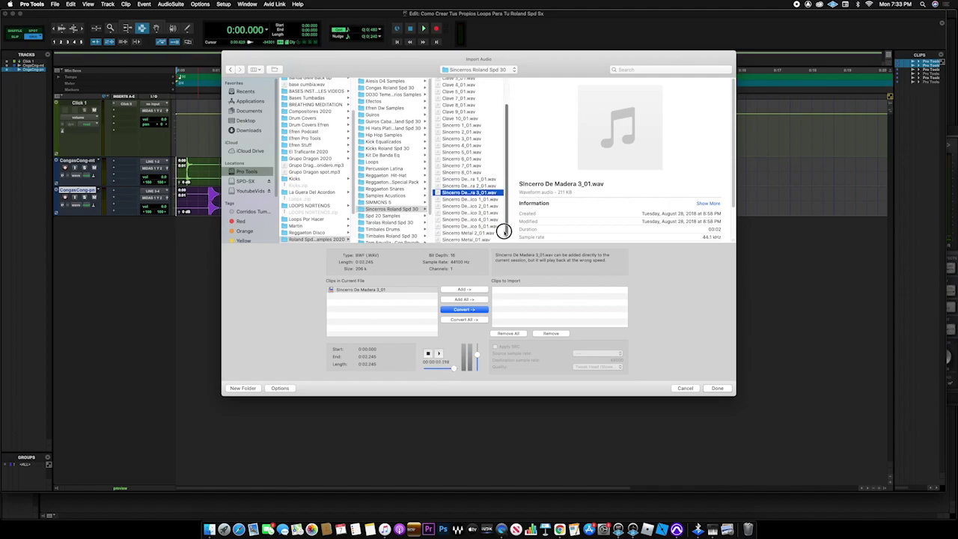
key(Down)
click(439, 353)
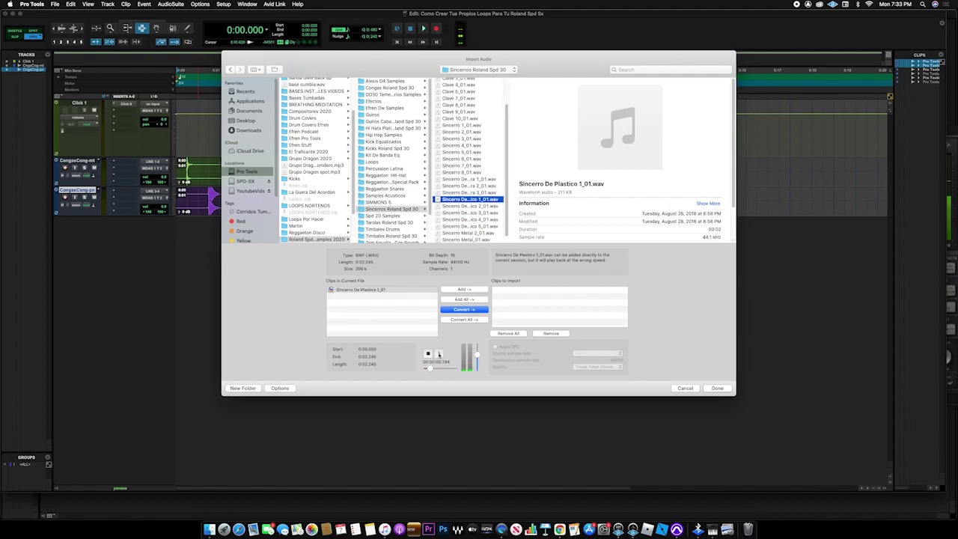
key(Down)
key(Down)
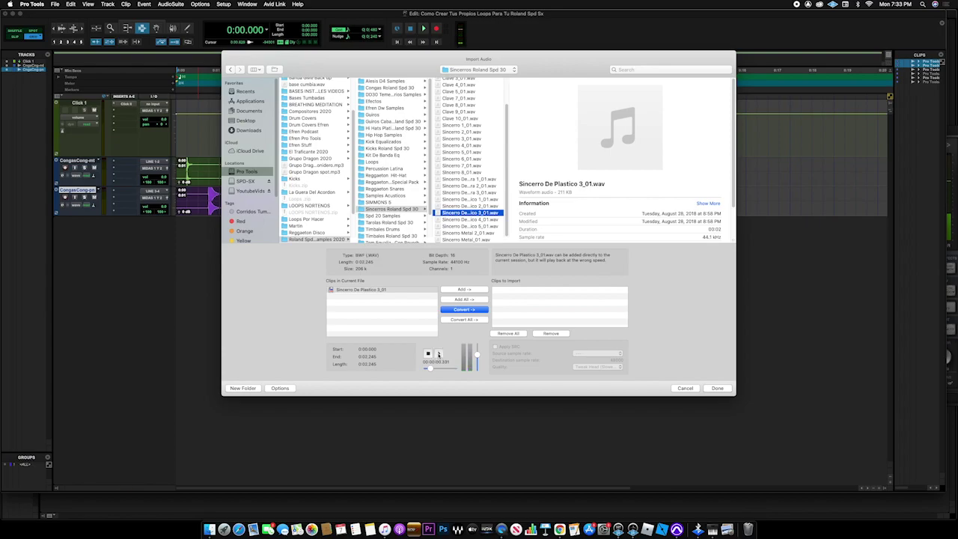
key(Up)
key(Down)
key(Down)
key(Down)
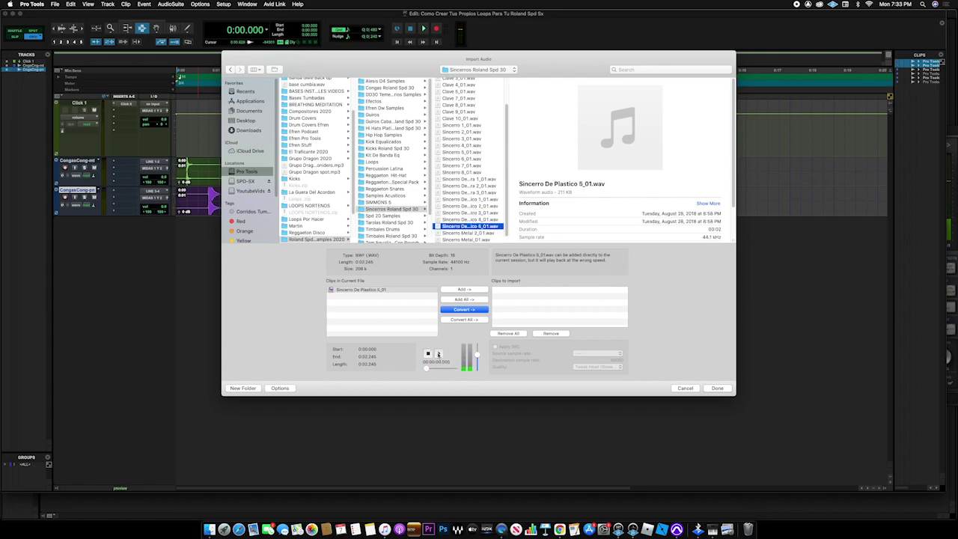
key(Down)
key(Down)
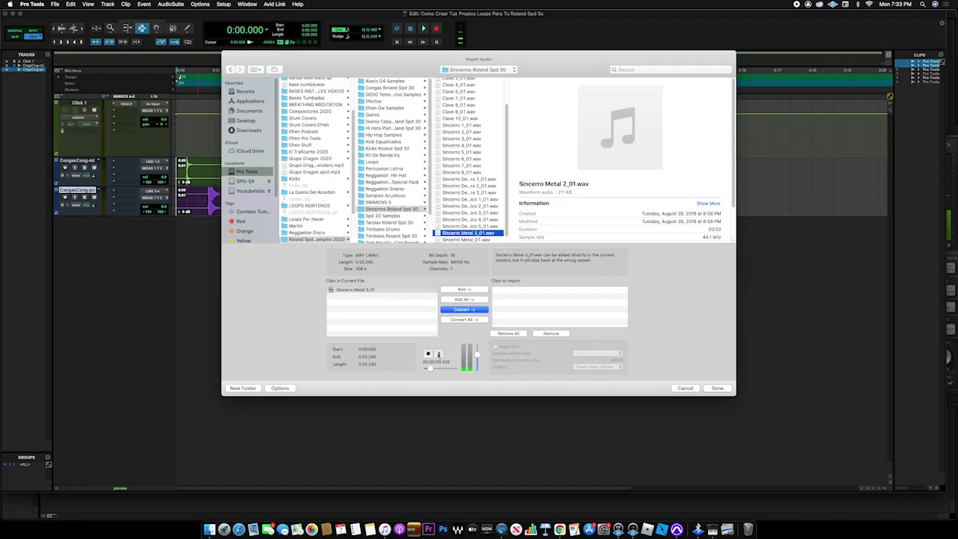
Step: Import Sincerro 4_01.wav with conversion onto a new track at the session start
key(Up)
key(Up)
key(Up)
key(Up)
key(Up)
key(Up)
key(Up)
key(Up)
key(Up)
key(Up)
key(Up)
key(Up)
key(Up)
key(Up)
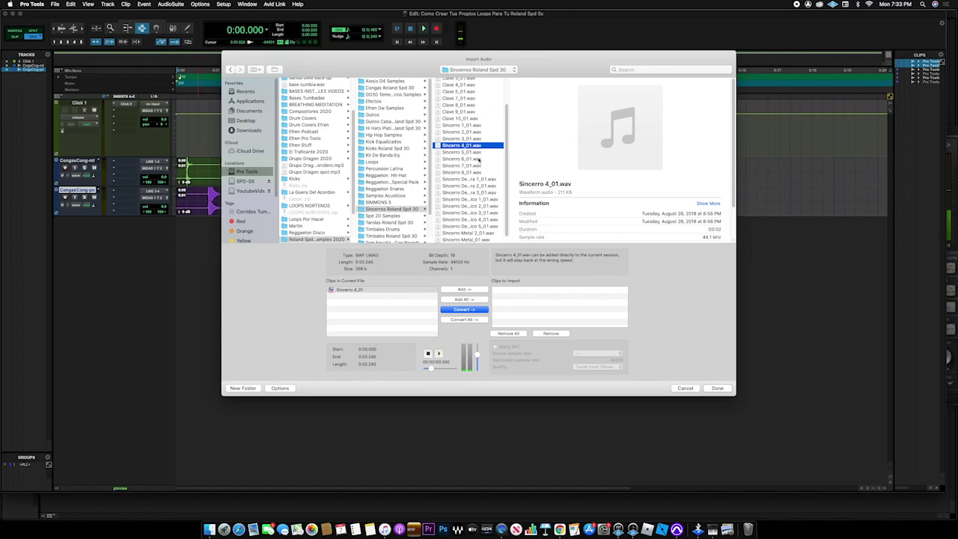
click(463, 309)
key(Return)
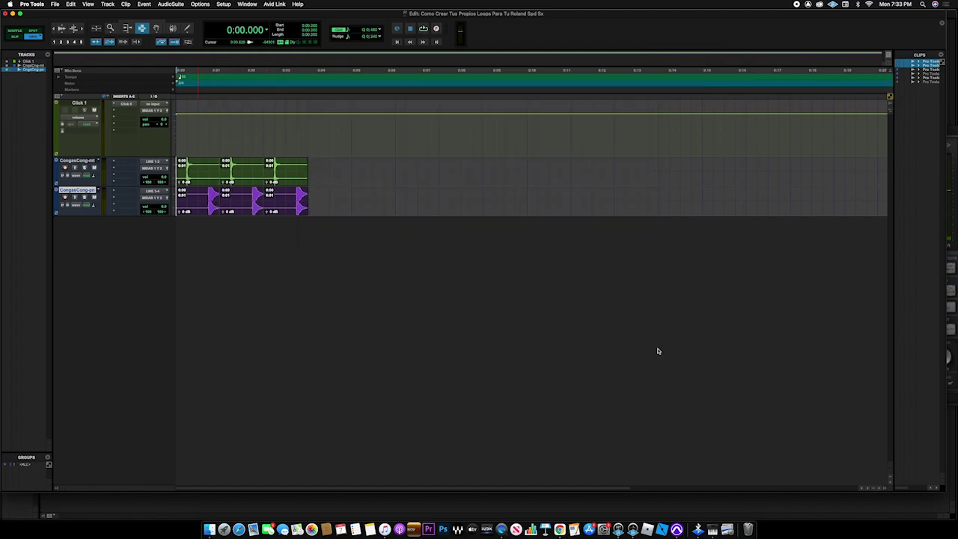
key(Return)
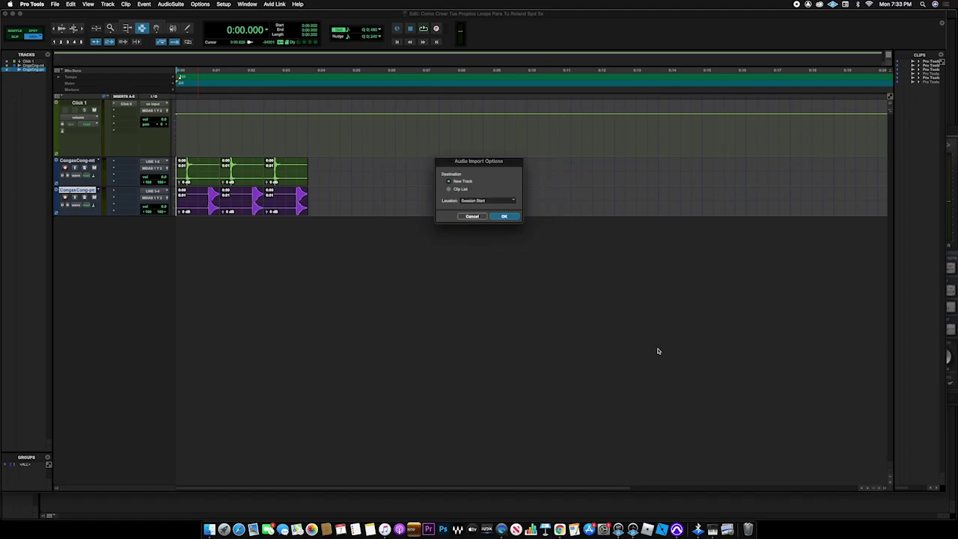
click(501, 216)
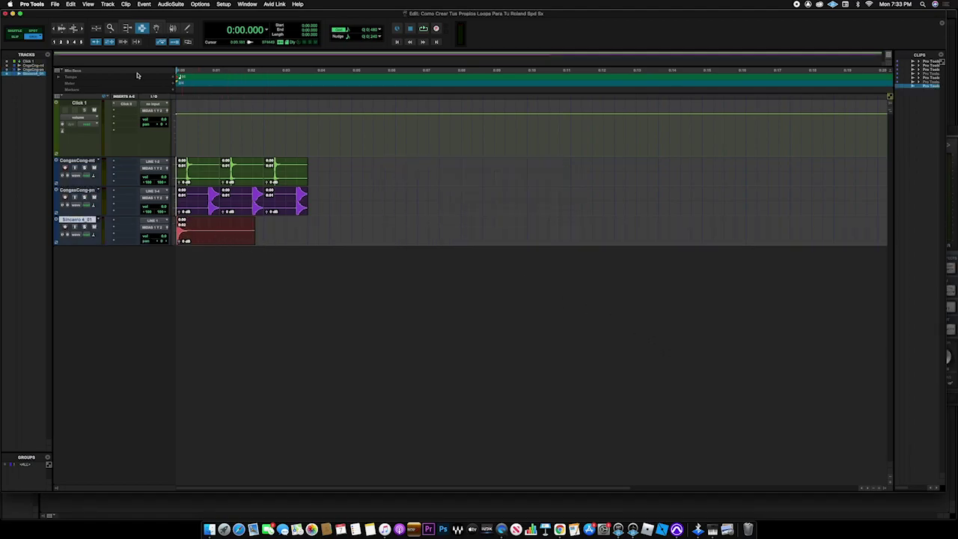
Step: Trim the end of the Sincerro 4_01 clip at 0:00.625
key(super+bracketright)
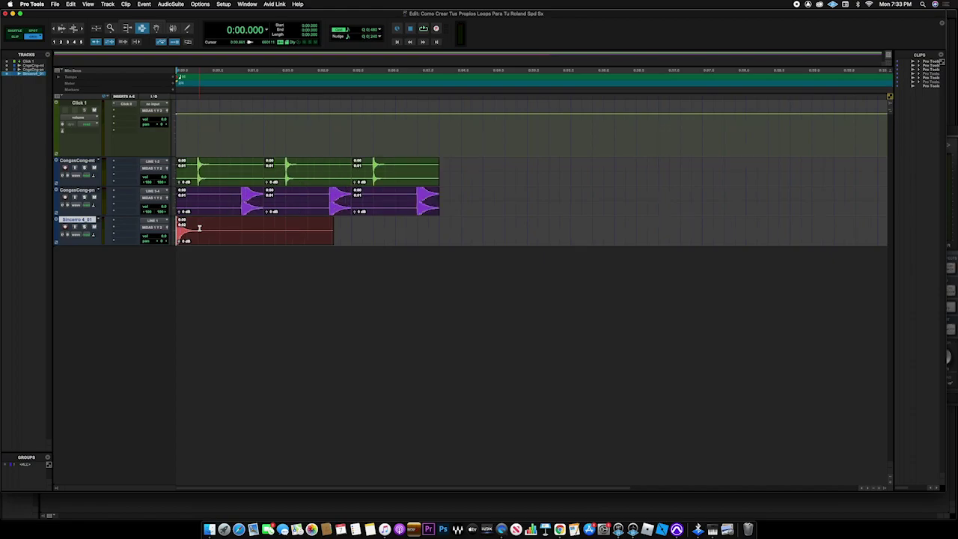
key(super+bracketright)
key(super+bracketright)
key(super+bracketright)
key(super+bracketleft)
key(super+bracketleft)
key(super+bracketleft)
click(156, 30)
key(F7)
click(219, 225)
key(s)
Step: Duplicate the trimmed Sincerro 4_01 clip five times so it spans the length of the conga tracks
double_click(193, 227)
key(super+d)
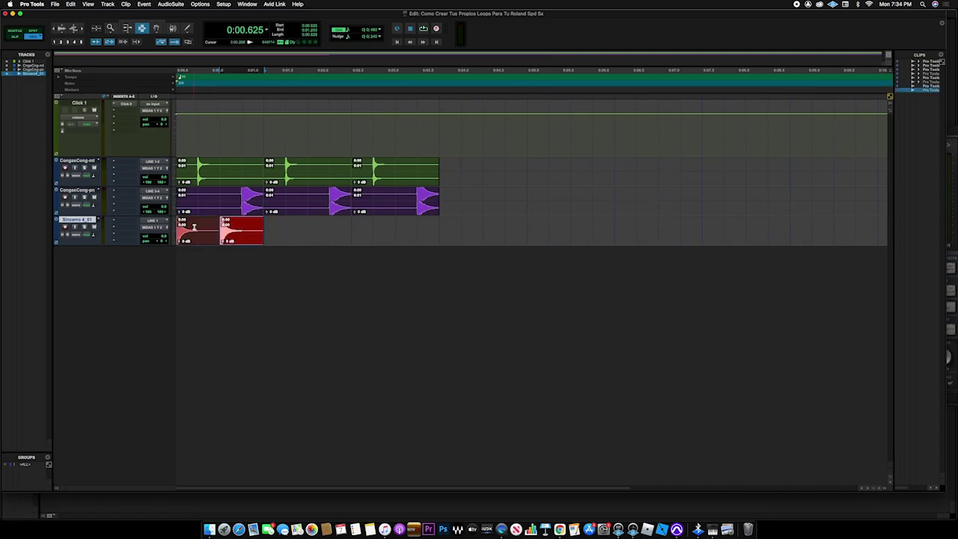
key(super+d)
key(super+d)
key(super+d)
key(super+d)
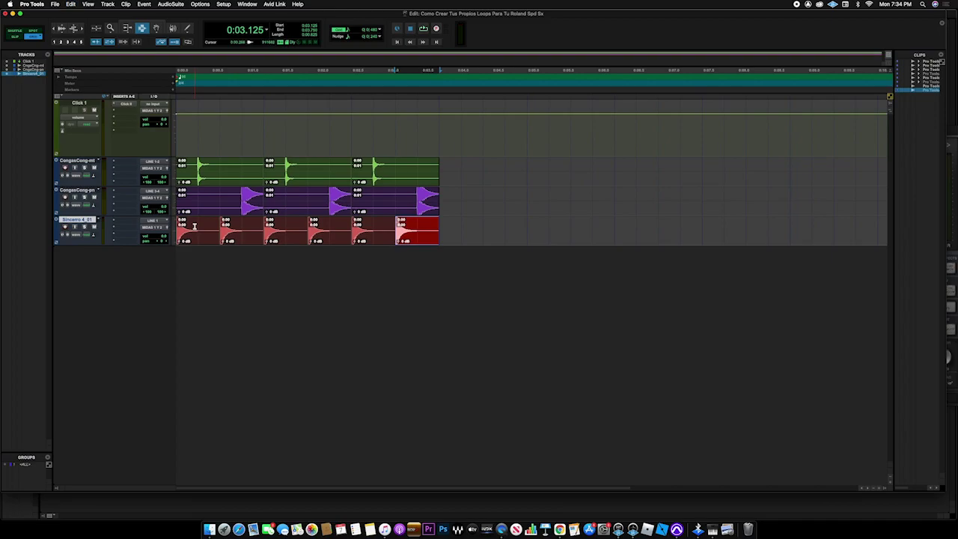
Step: Play the conga and cowbell pattern from the session start
key(Return)
key(space)
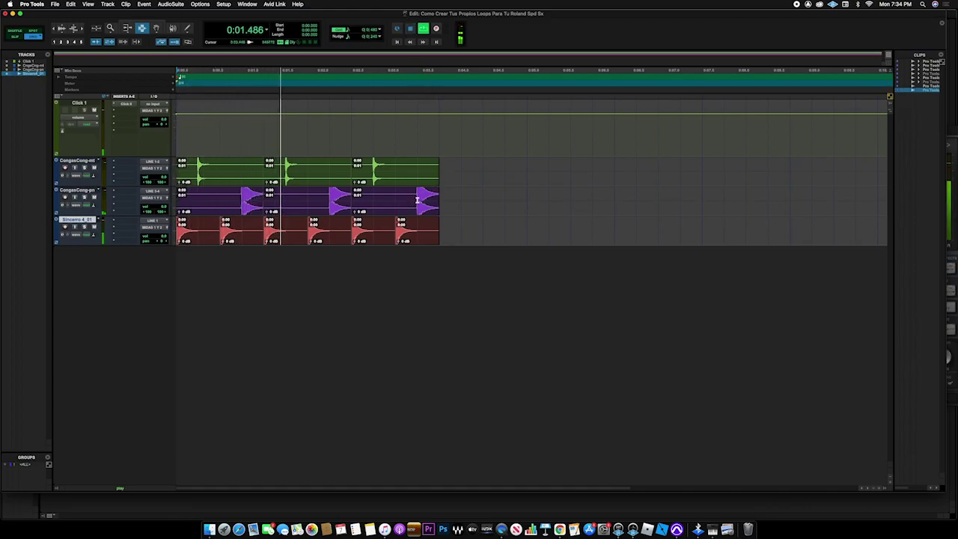
key(space)
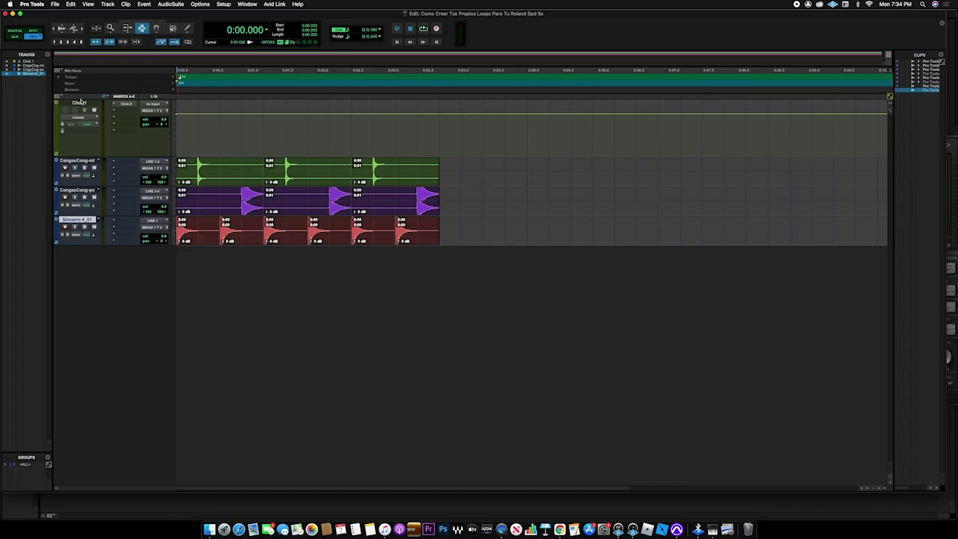
Step: Open the Guiros folder for audio import and preview AVISO1AW.wav and AVISO2AW.wav
click(55, 5)
mouse_move(66, 120)
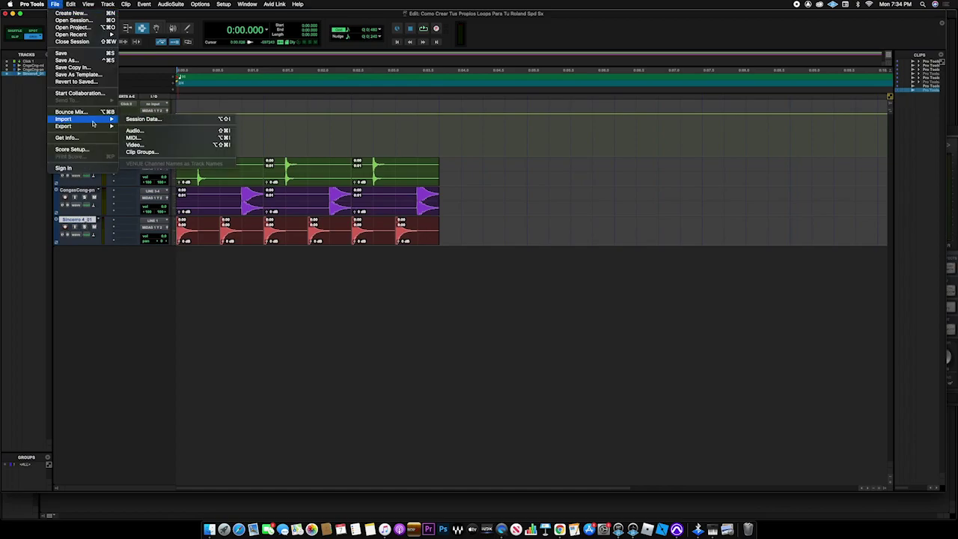
click(151, 131)
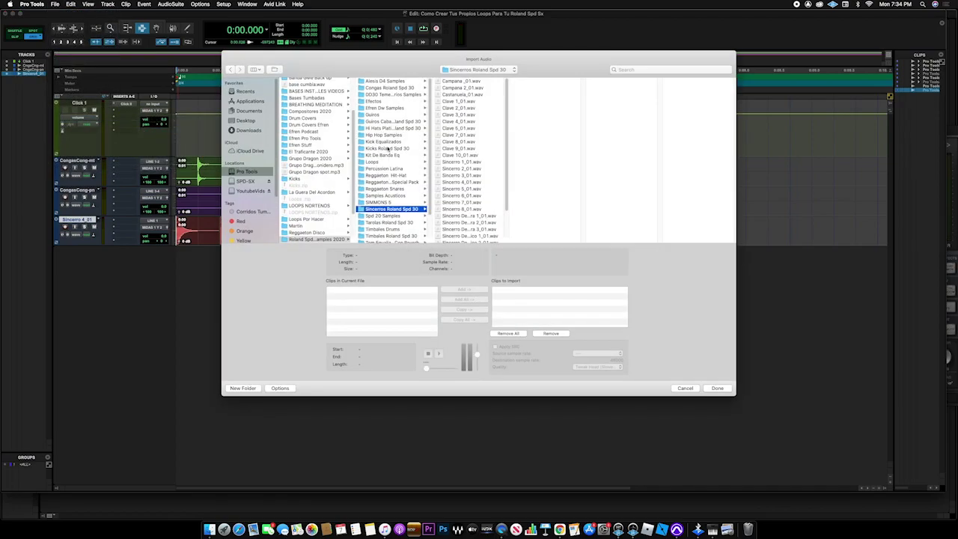
click(382, 114)
click(460, 101)
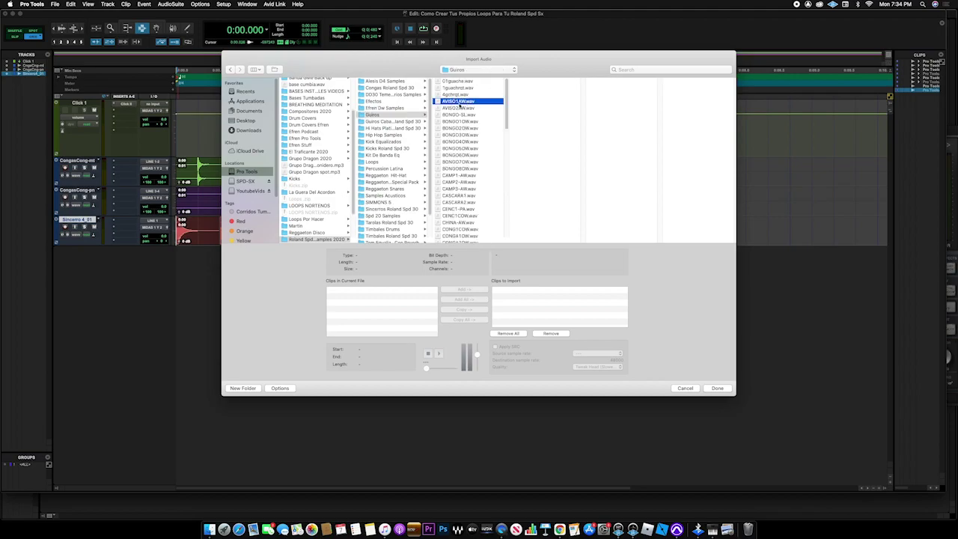
click(439, 353)
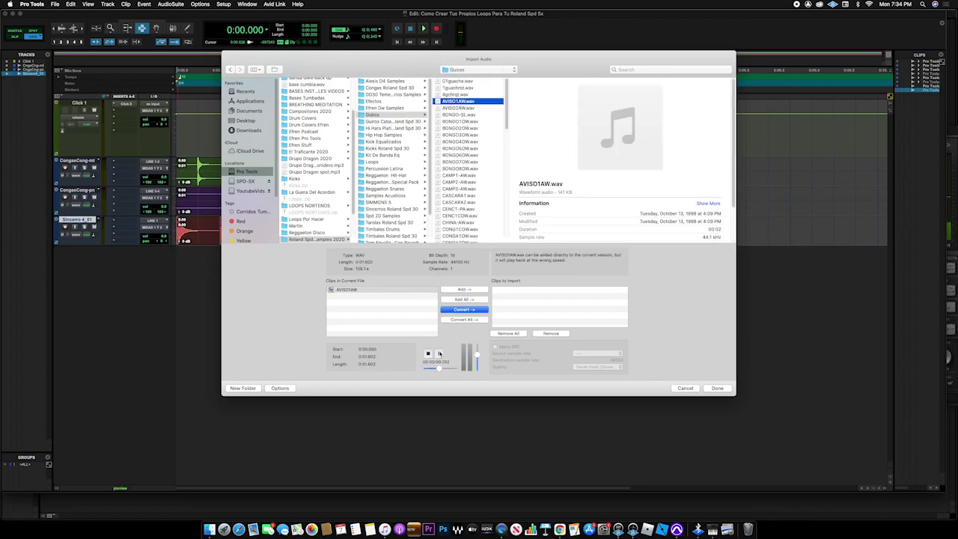
key(Down)
scroll(441, 239, down, 5)
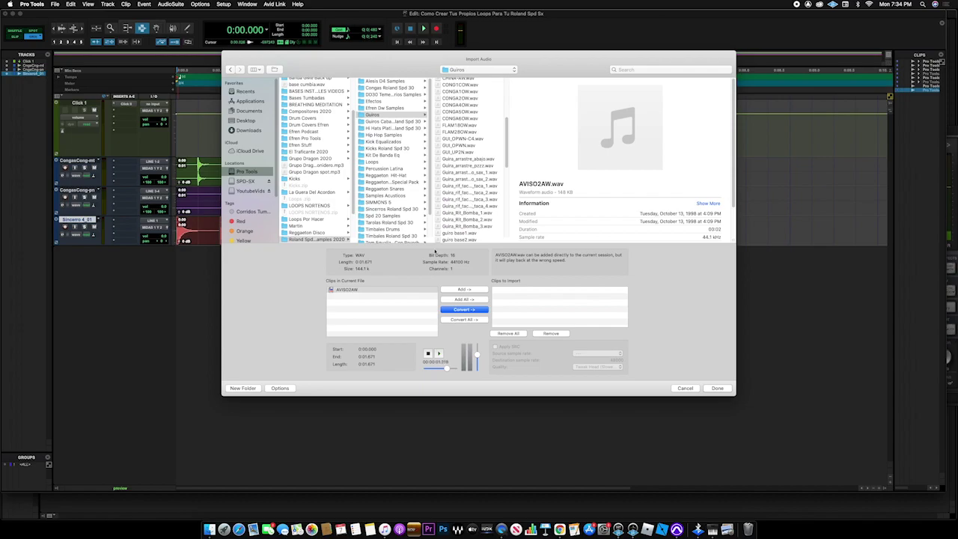
Step: Import Guira_rif_taca_taca_taca_1.wav onto a new track at the session start
click(465, 186)
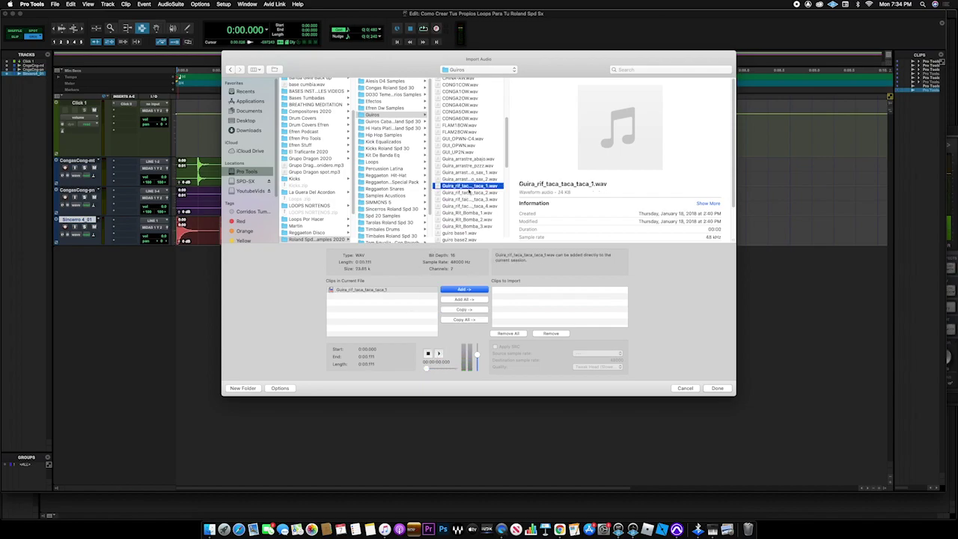
drag(470, 189, 600, 322)
click(717, 388)
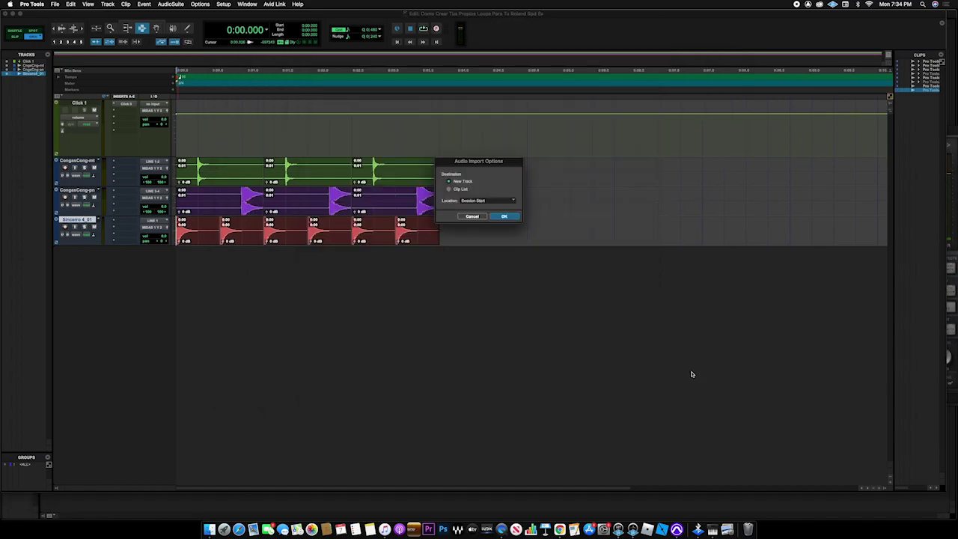
key(Return)
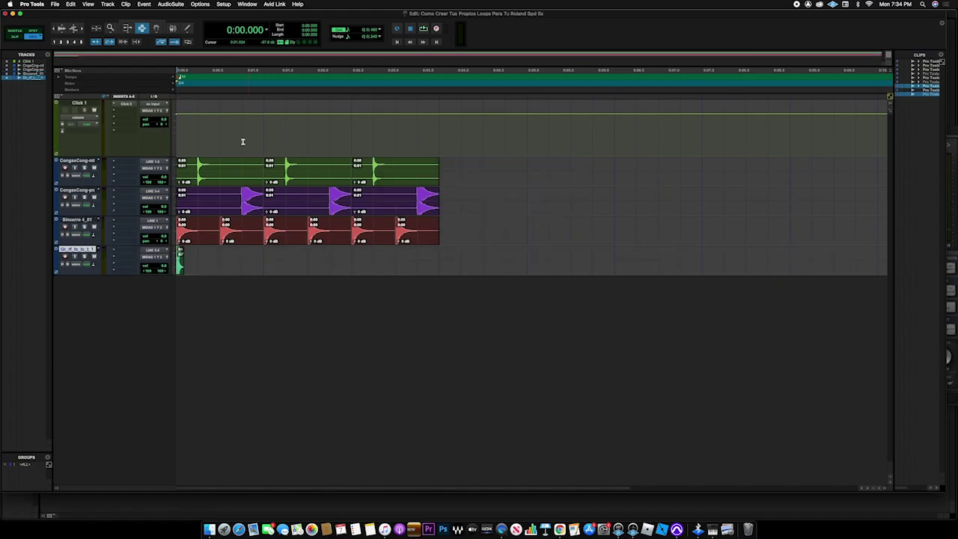
Step: Activate the Grabber tool and set the grid value to 0|0|240
click(180, 270)
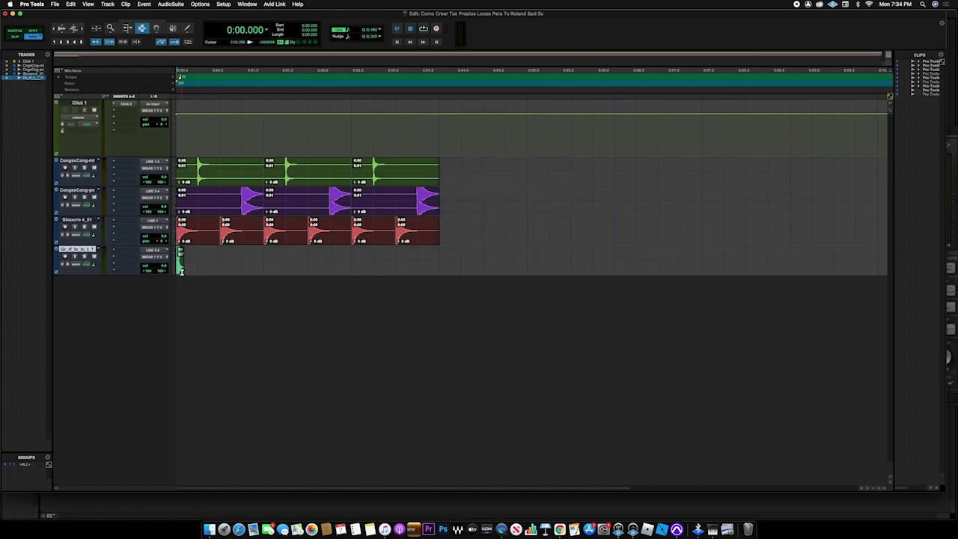
click(154, 28)
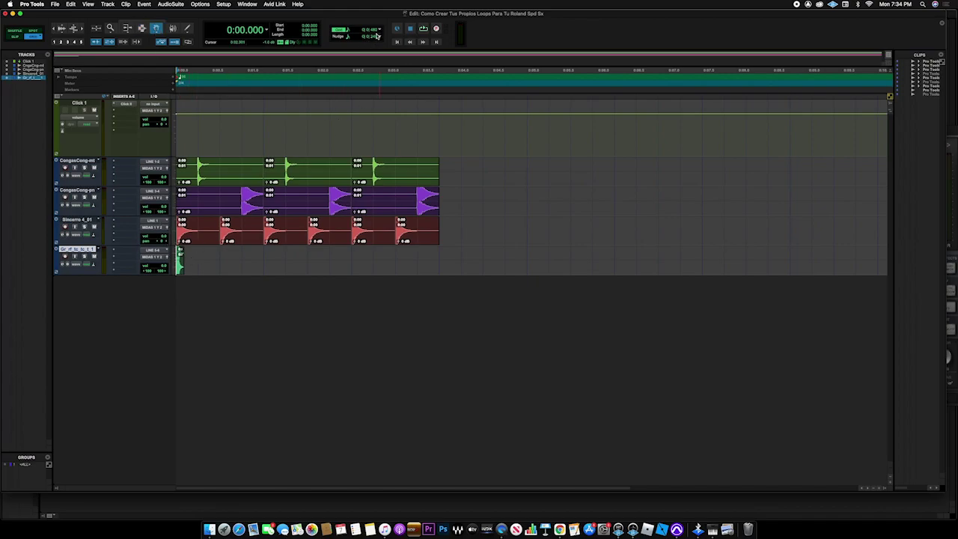
click(378, 30)
click(389, 29)
Step: Place copies of the guira clip at about 0.3 s and 0.47 s on its track and play the pattern
key(space)
key(space)
drag(180, 254, 211, 253)
key(space)
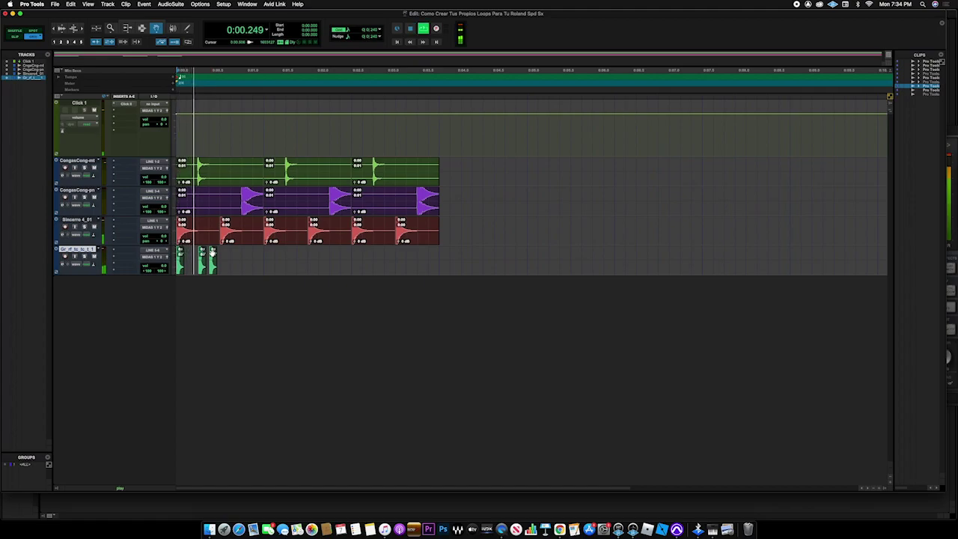
Step: Stop playback and consolidate the three guira clips from 0 to 0.625 s into one clip
key(space)
click(141, 28)
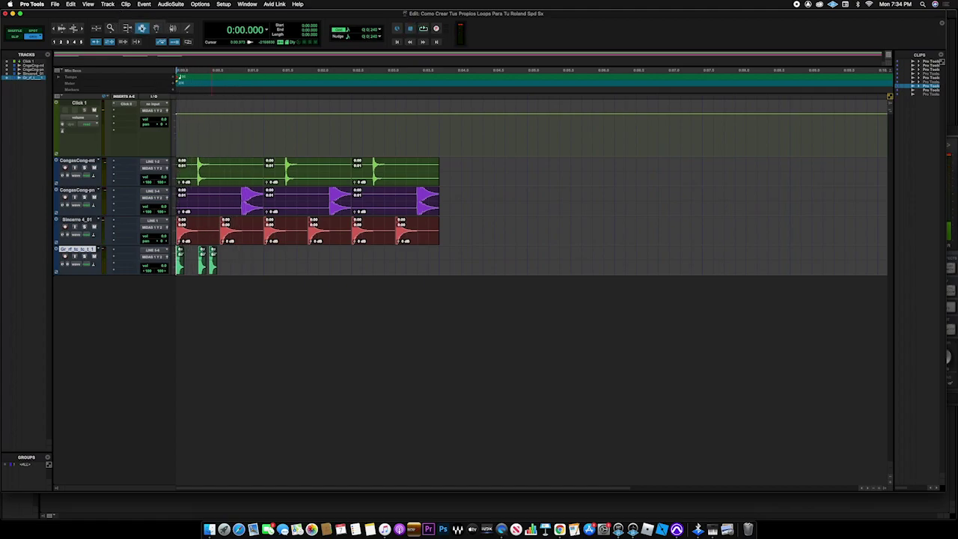
drag(219, 265, 167, 267)
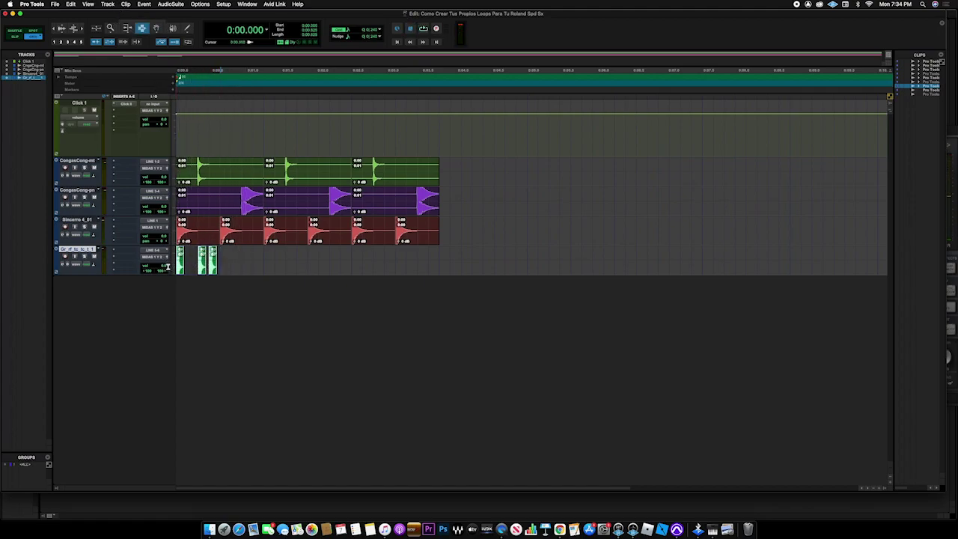
key(alt+shift+3)
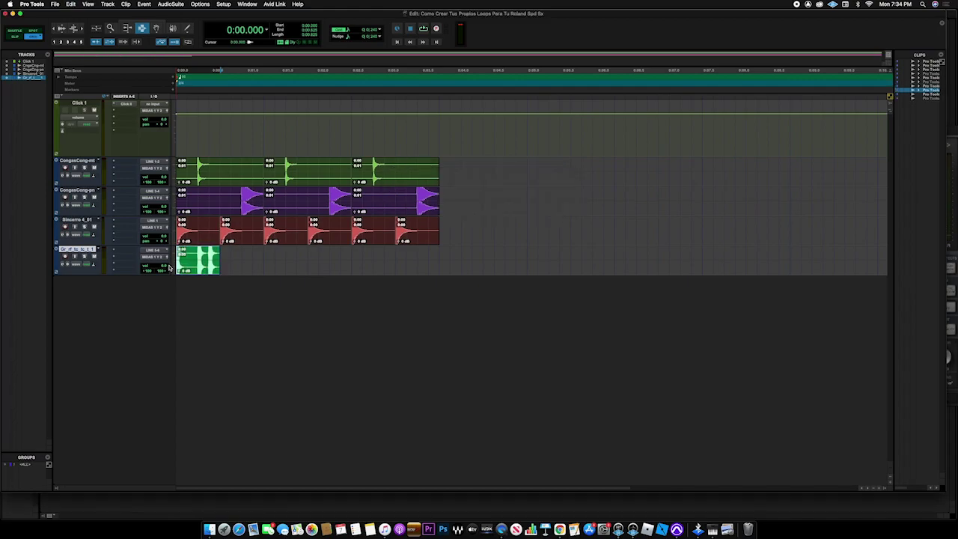
Step: Duplicate the consolidated guira clip five times to fill the track up to 3.75 s and play from the start
key(super+d)
key(super+d)
key(super+d)
key(super+d)
key(super+d)
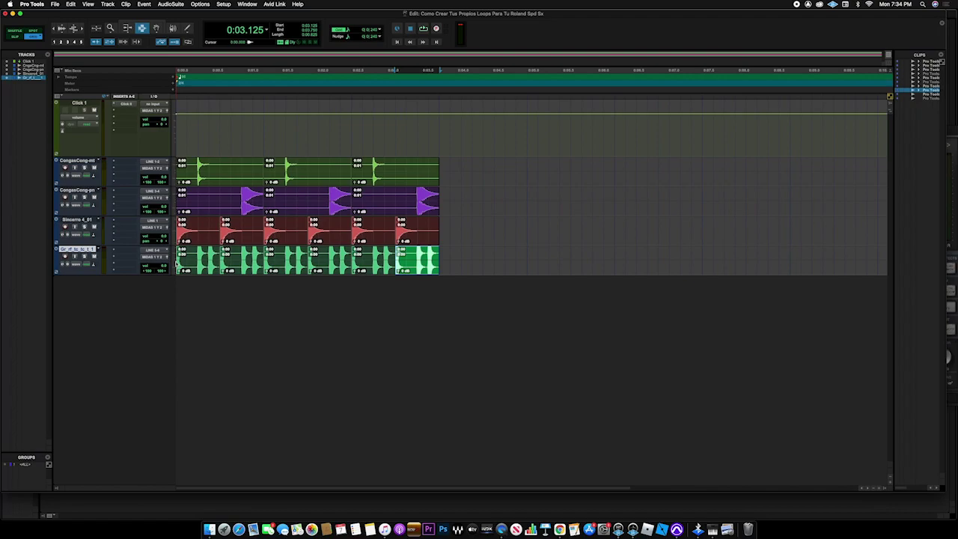
key(Return)
key(space)
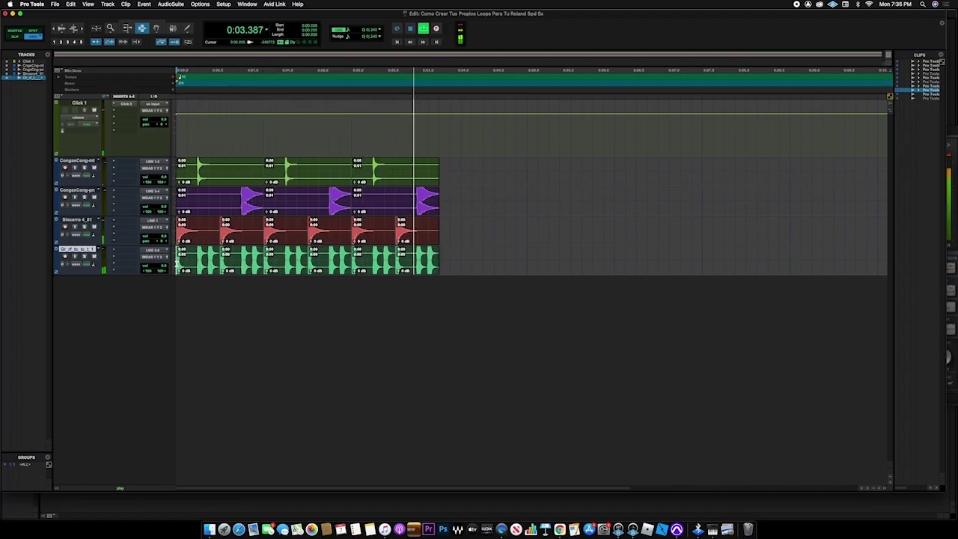
key(space)
Step: Select the clips on all four percussion tracks from 0 to 3.75 s, check the Loop Playback option and play the selection
drag(437, 159, 164, 262)
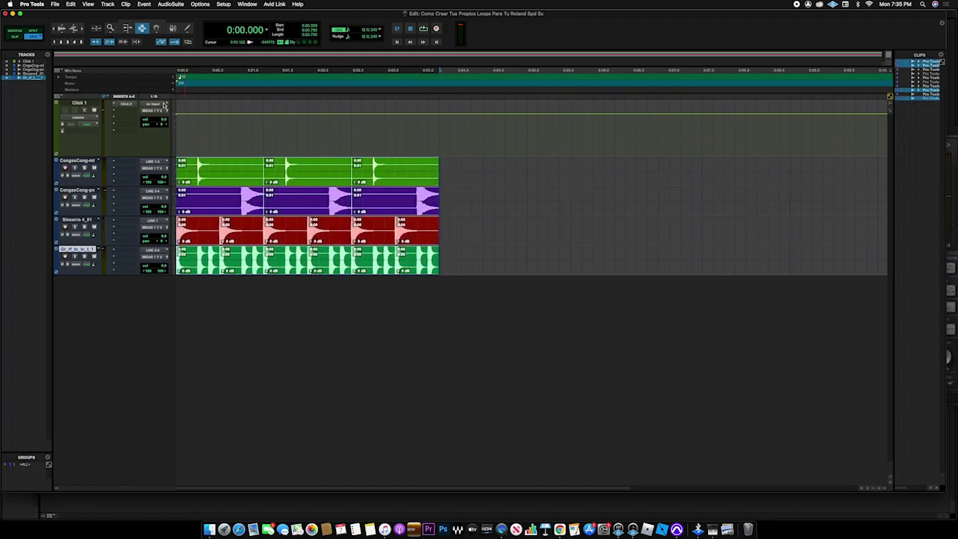
click(199, 5)
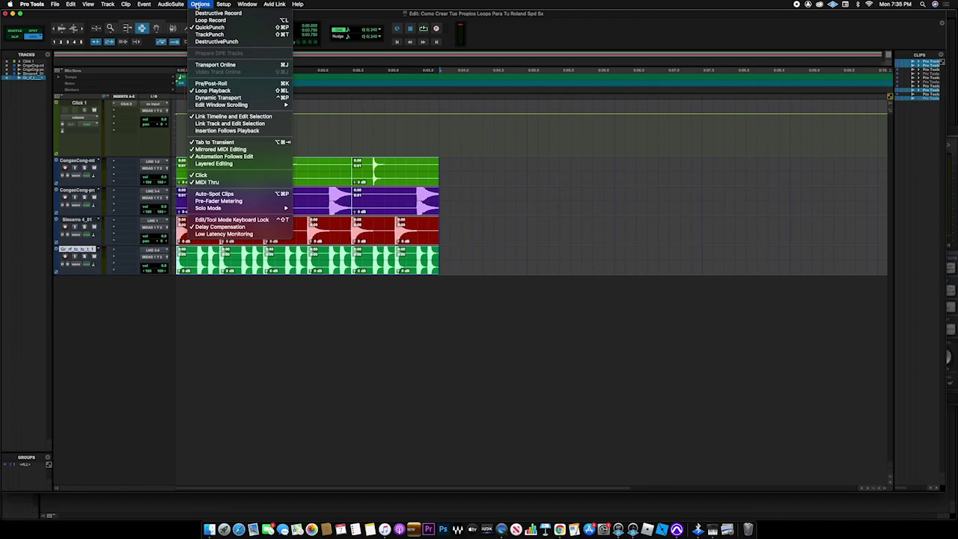
click(214, 89)
key(space)
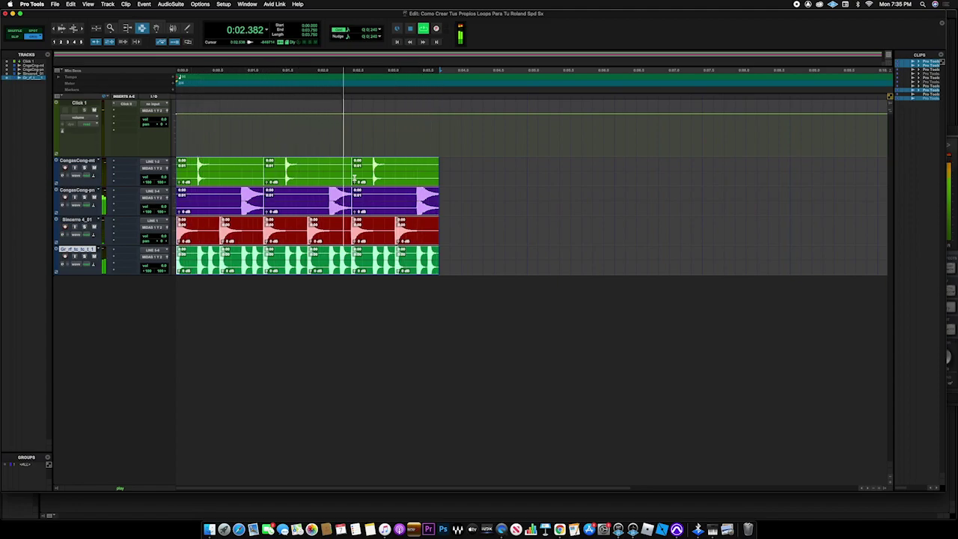
key(space)
Step: Pan both guira channels close to centre and lower the guira track's volume to about -5.2 dB in the mixer
key(super+equal)
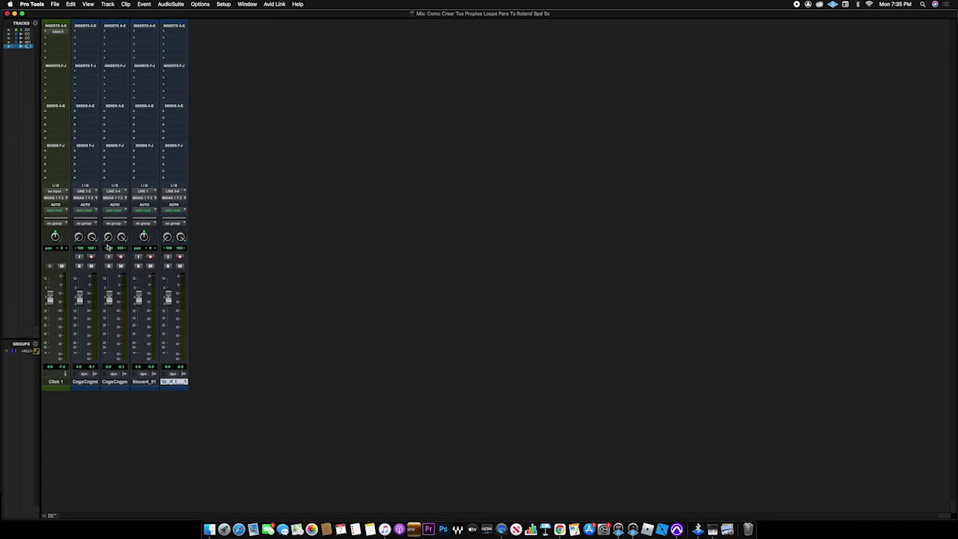
mouse_move(168, 238)
mouse_down()
mouse_move(175, 222)
mouse_move(177, 267)
mouse_move(167, 231)
mouse_move(179, 241)
mouse_up()
drag(167, 298, 167, 303)
Step: Pan the first conga track left and the second right, and lower the second conga to about -3.2 dB during playback
drag(92, 237, 81, 271)
drag(82, 224, 118, 260)
key(space)
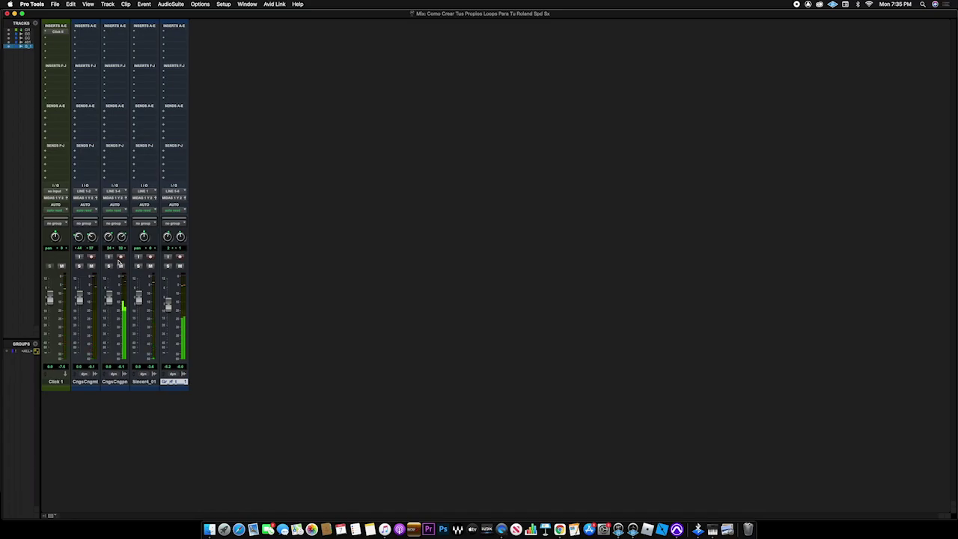
drag(108, 298, 109, 301)
key(space)
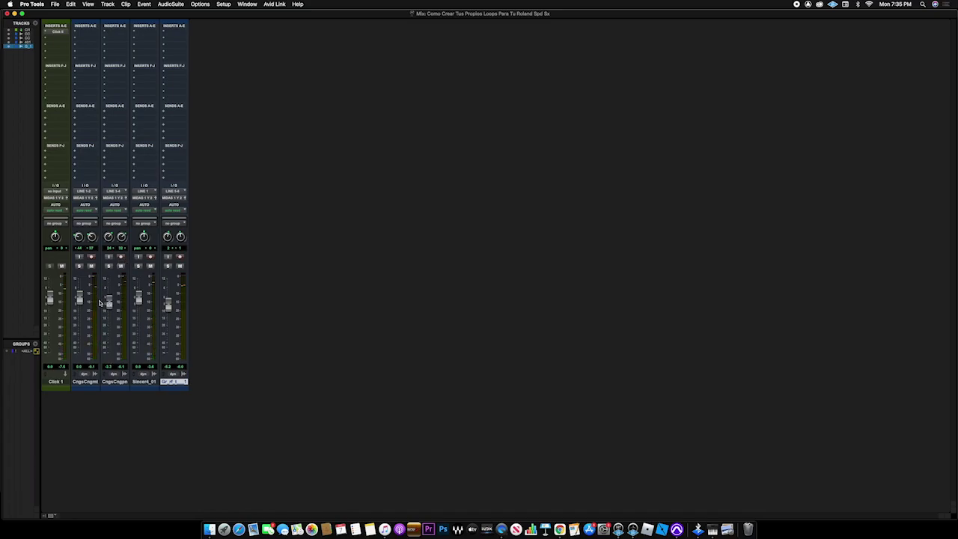
click(13, 14)
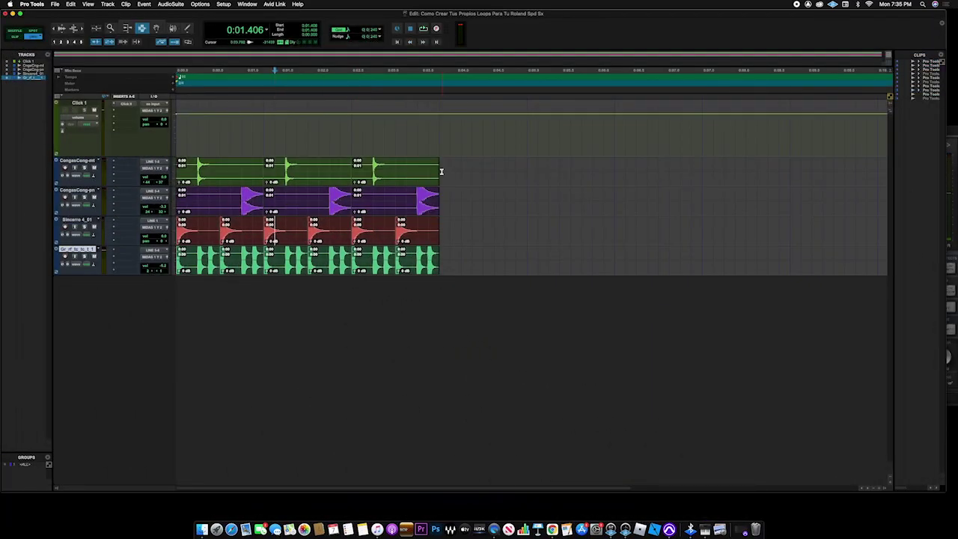
Step: Rebalance the playing loop with the first conga at about +2.1 dB, the second at -4.8 dB and the guira at -6.4 dB
key(super+a)
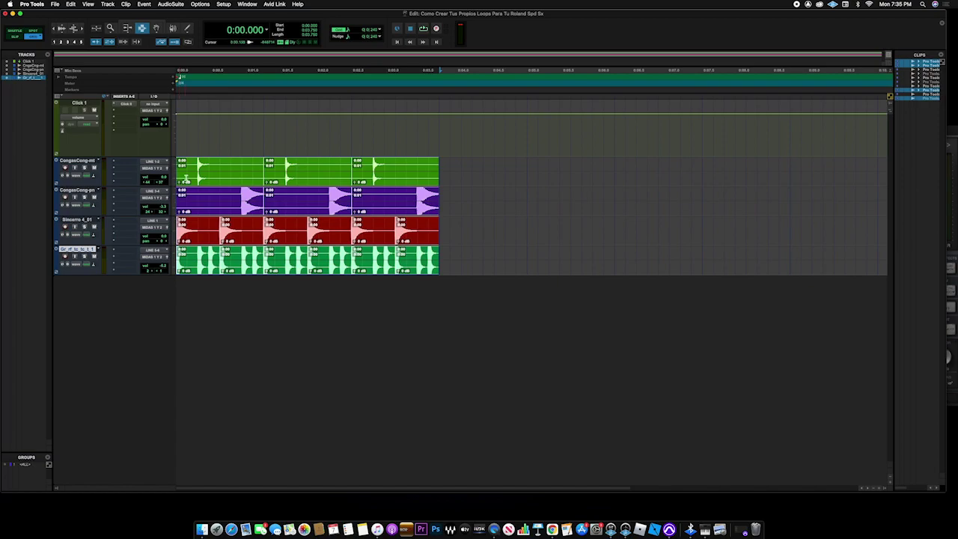
key(space)
key(super+equal)
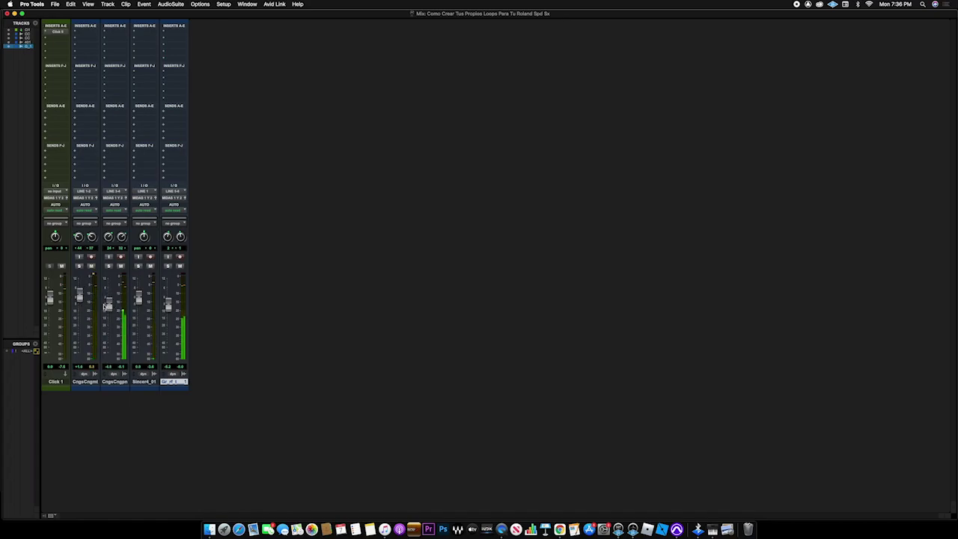
drag(108, 302, 110, 305)
drag(168, 303, 168, 307)
key(super+equal)
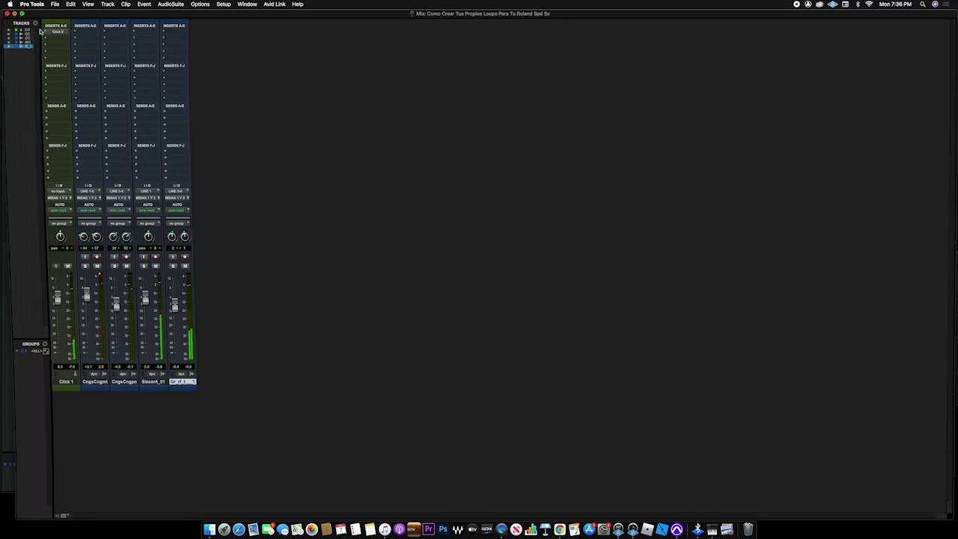
click(291, 227)
key(space)
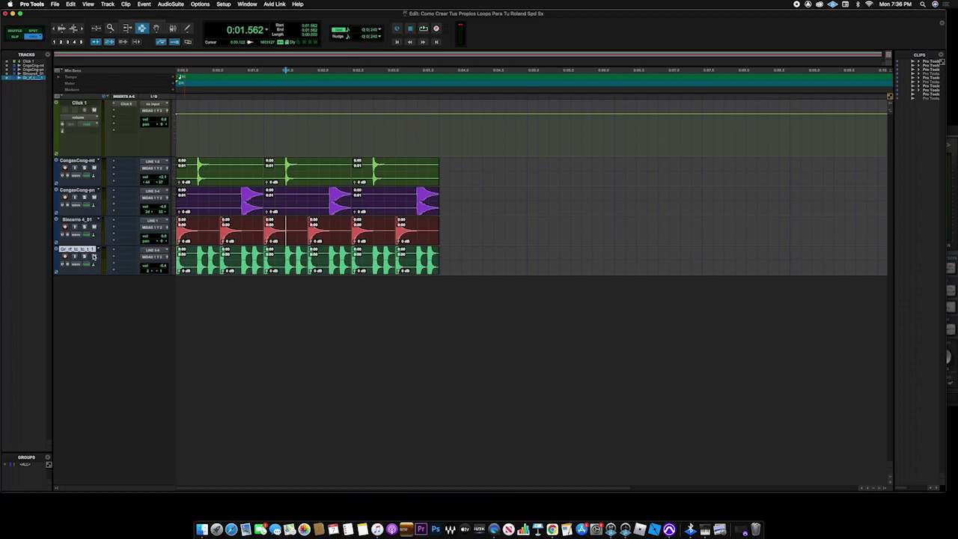
Step: Create one new stereo Master Fader track
key(super+shift+n)
click(386, 185)
click(390, 193)
click(443, 184)
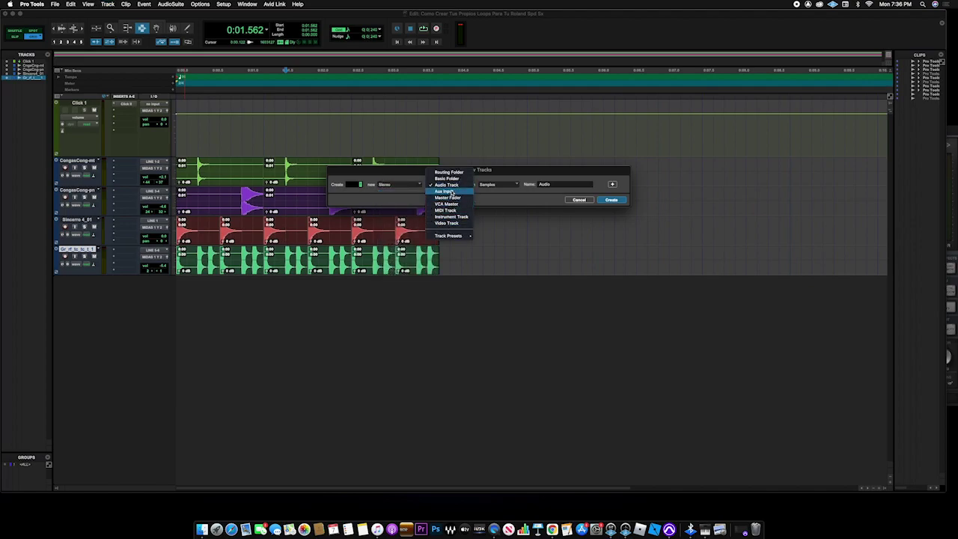
click(448, 198)
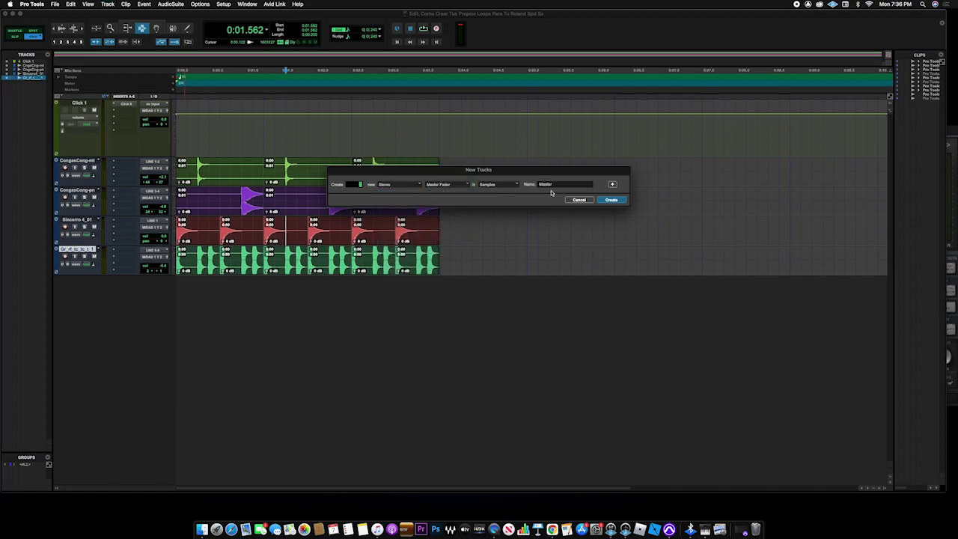
click(609, 200)
Step: Select the clips on all four percussion tracks and play them to check the level on the master track
key(space)
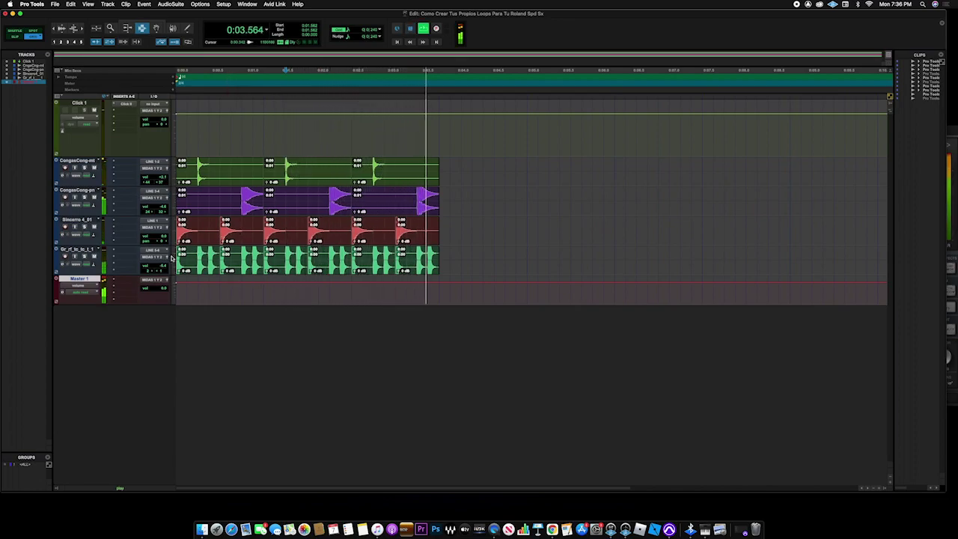
key(space)
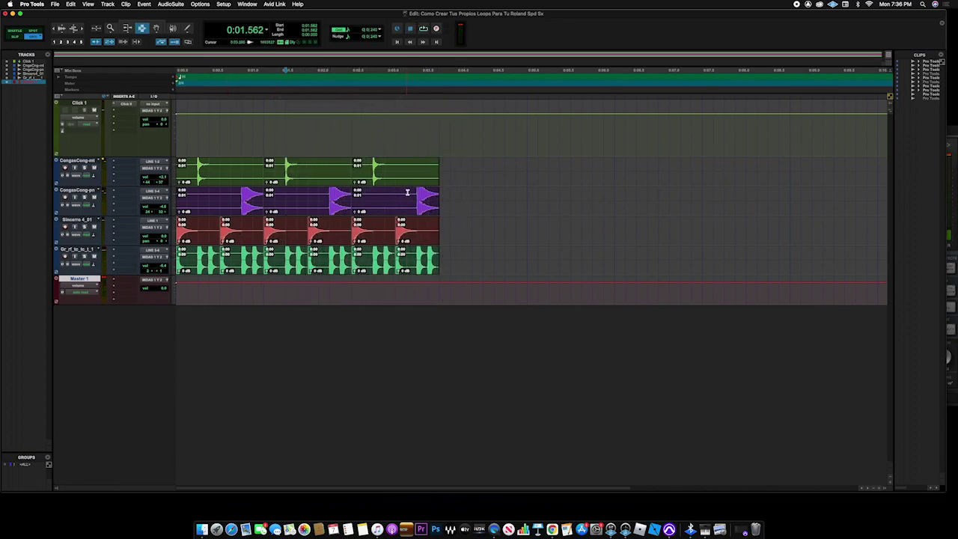
drag(439, 169, 179, 255)
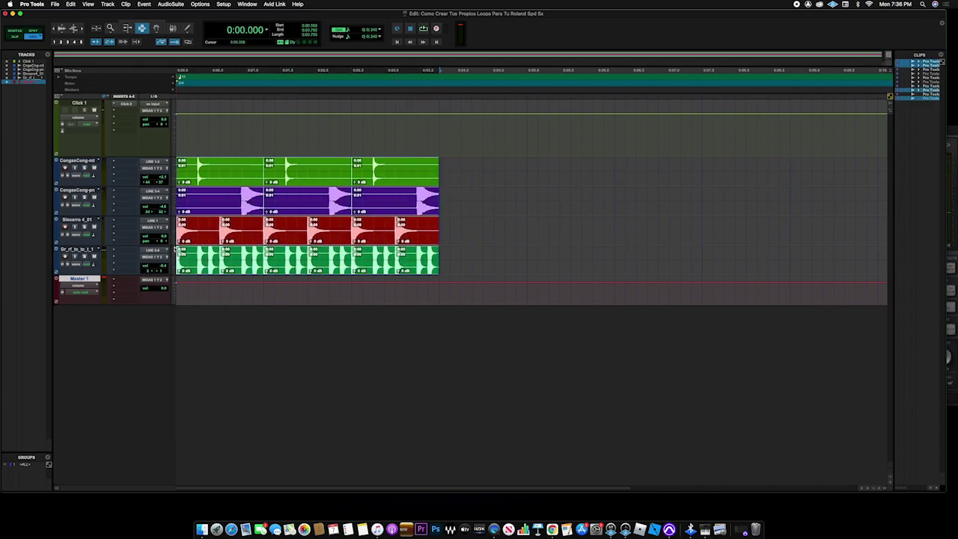
key(space)
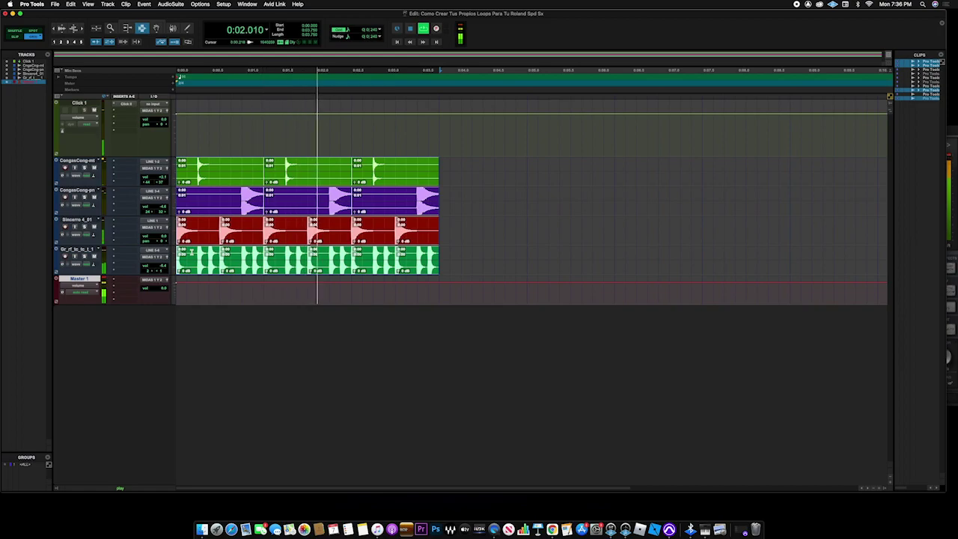
key(space)
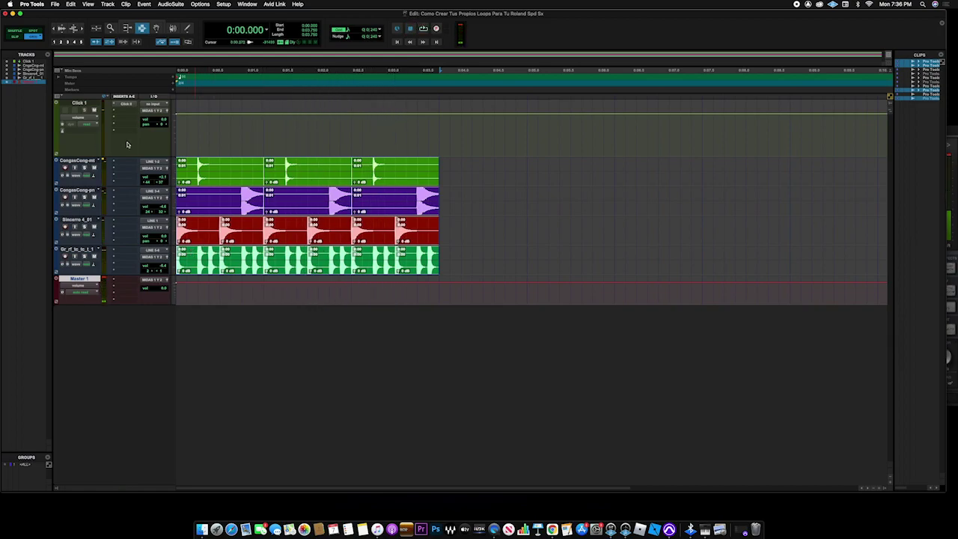
Step: Mute the Click 1 track and play the full percussion selection without the metronome
click(94, 110)
drag(439, 179, 180, 234)
key(space)
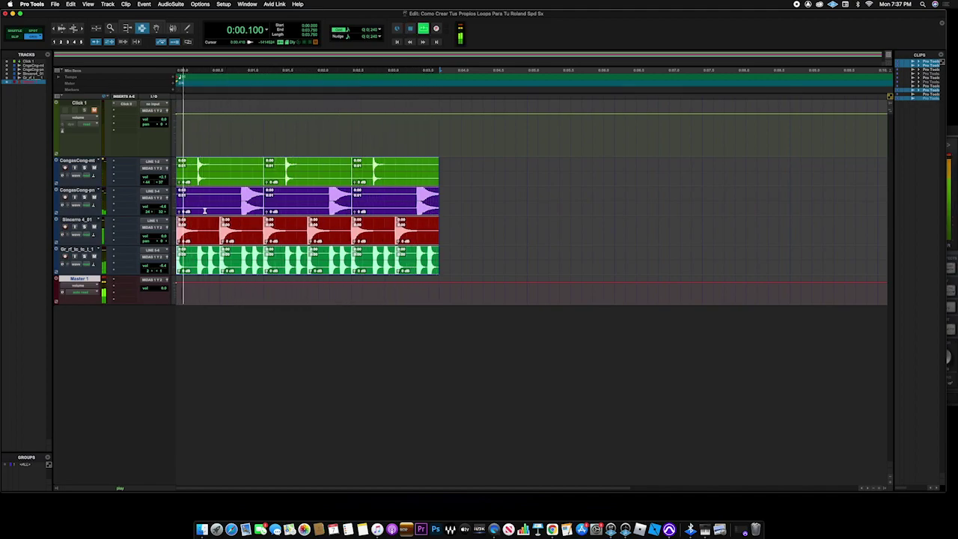
key(space)
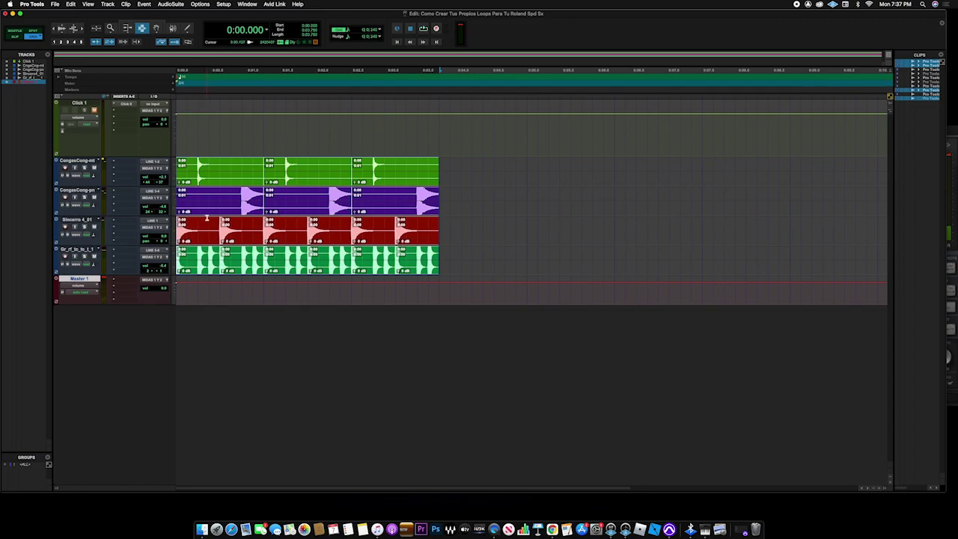
Step: Open the Bounce Mix settings for the selection and set the bit depth to 16 Bit and the sample rate to 44.1 kHz
key(alt+super+b)
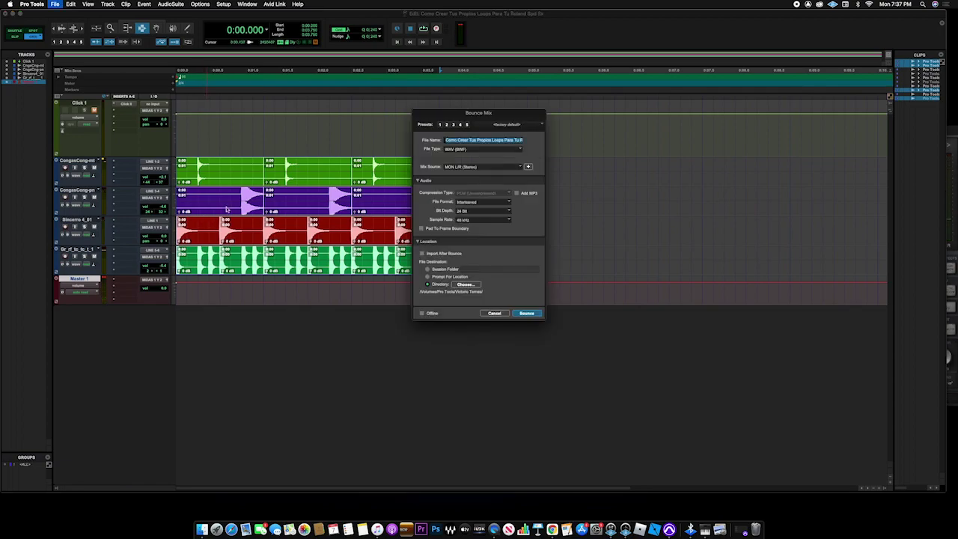
drag(489, 114, 322, 70)
click(305, 171)
click(308, 168)
click(300, 178)
click(309, 171)
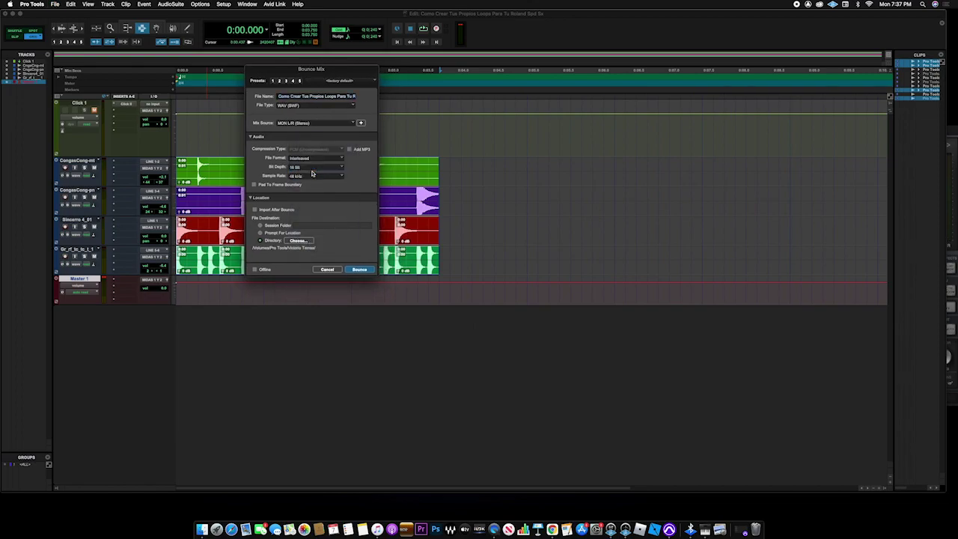
drag(316, 73, 319, 79)
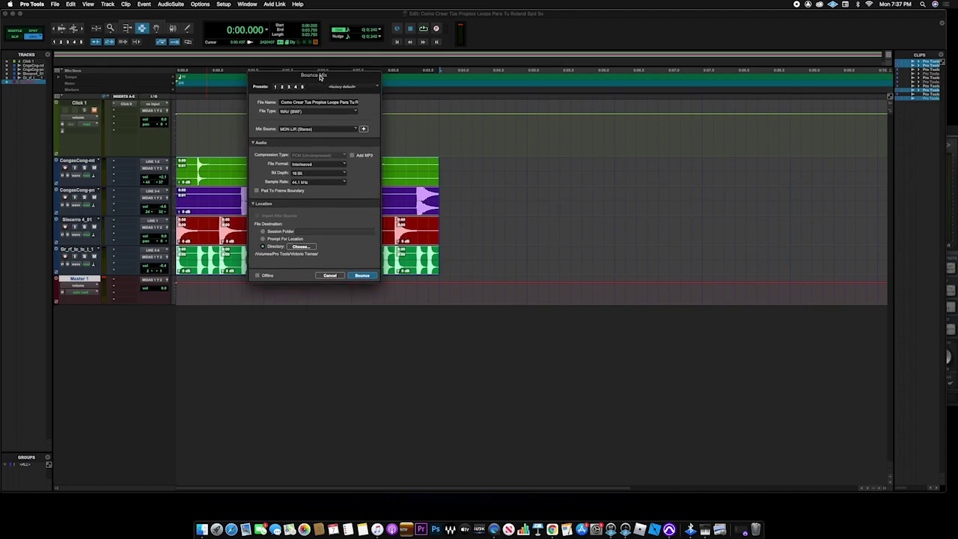
Step: Try MP3 as the bounce file type, return it to WAV (BWF) and cancel the bounce
click(288, 113)
click(295, 127)
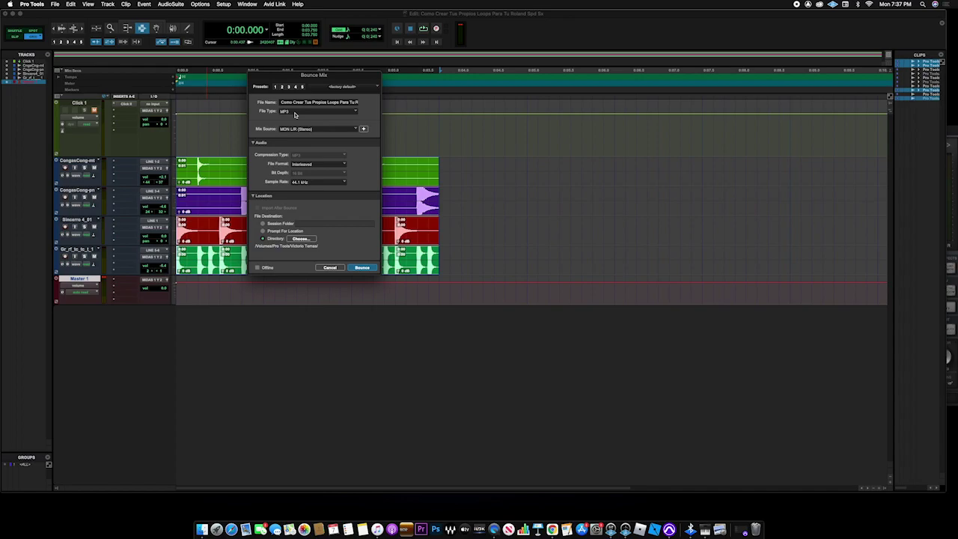
click(295, 114)
click(303, 101)
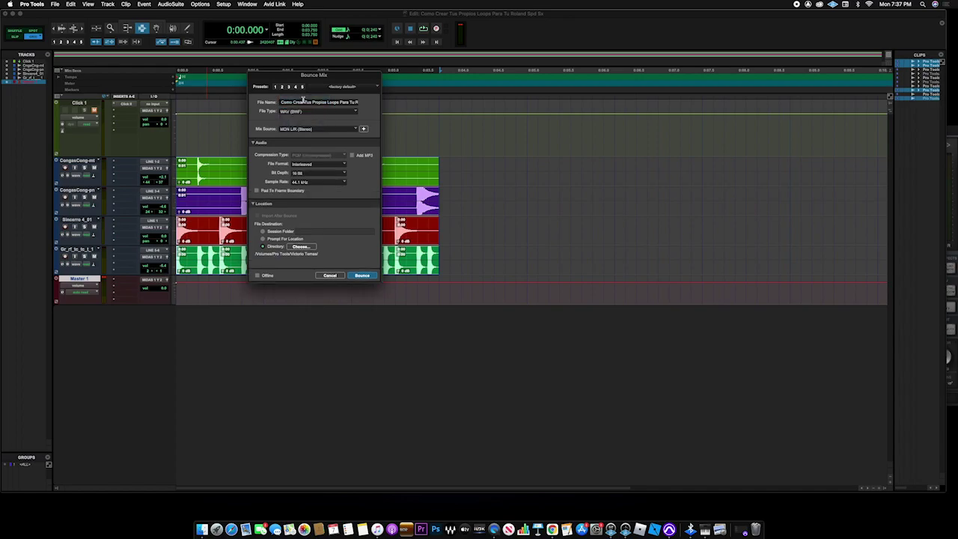
drag(328, 77, 326, 66)
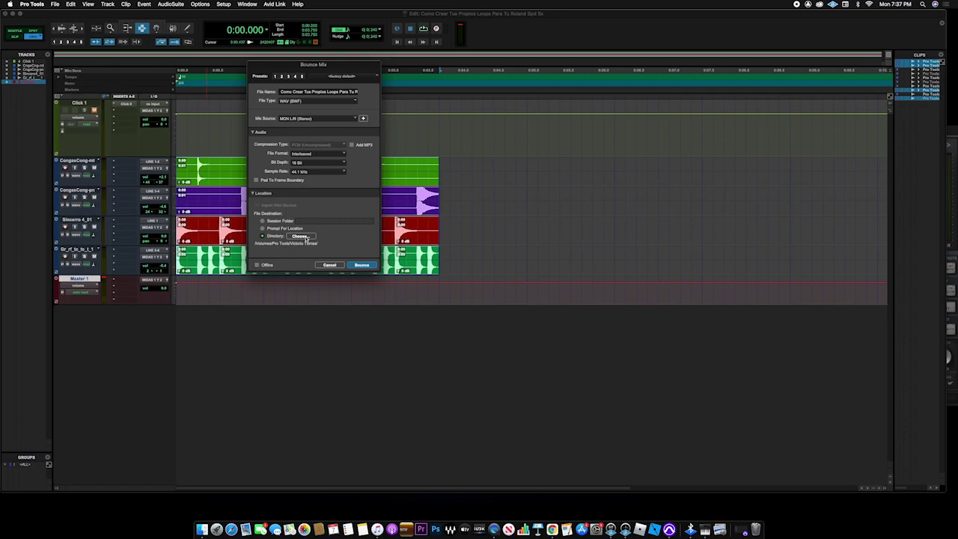
drag(295, 69, 531, 76)
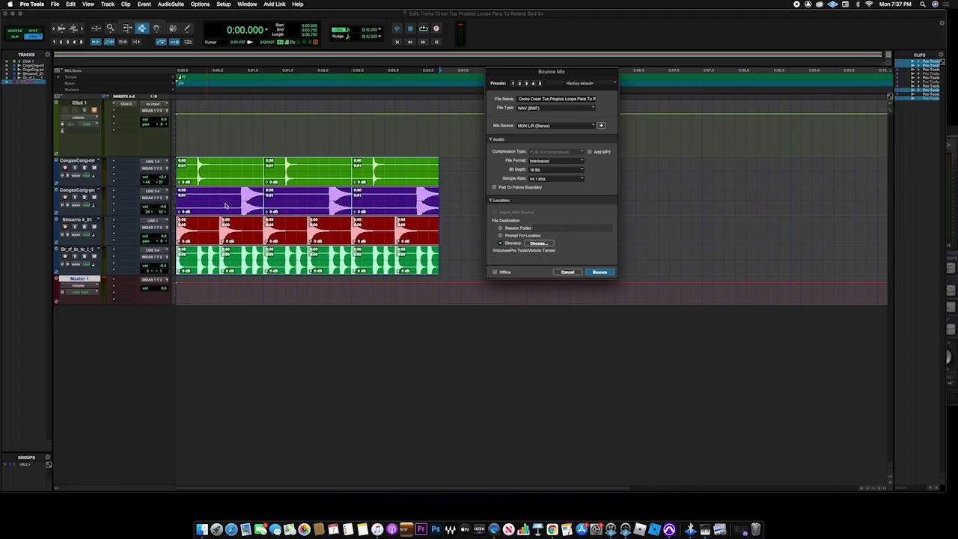
click(567, 272)
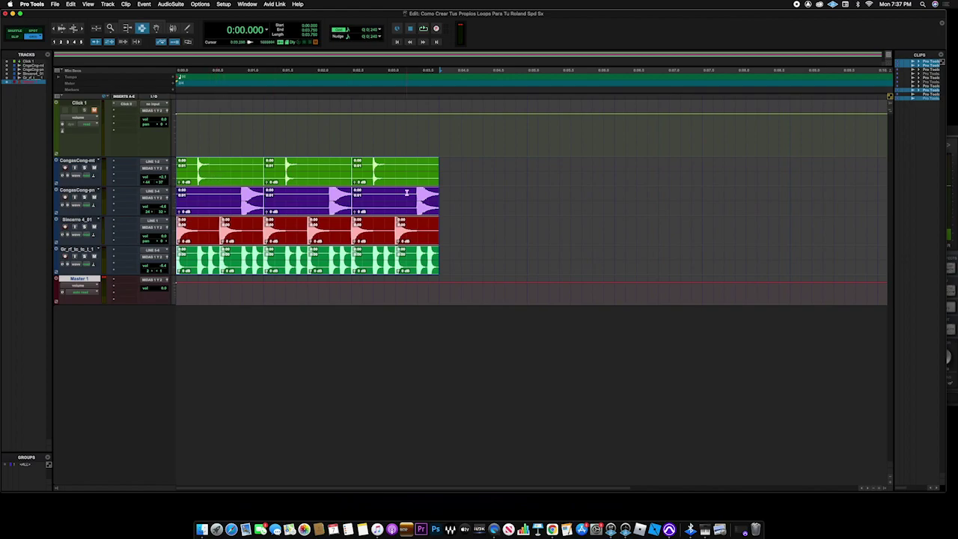
Step: Play the selected percussion loop once more and stop it
key(space)
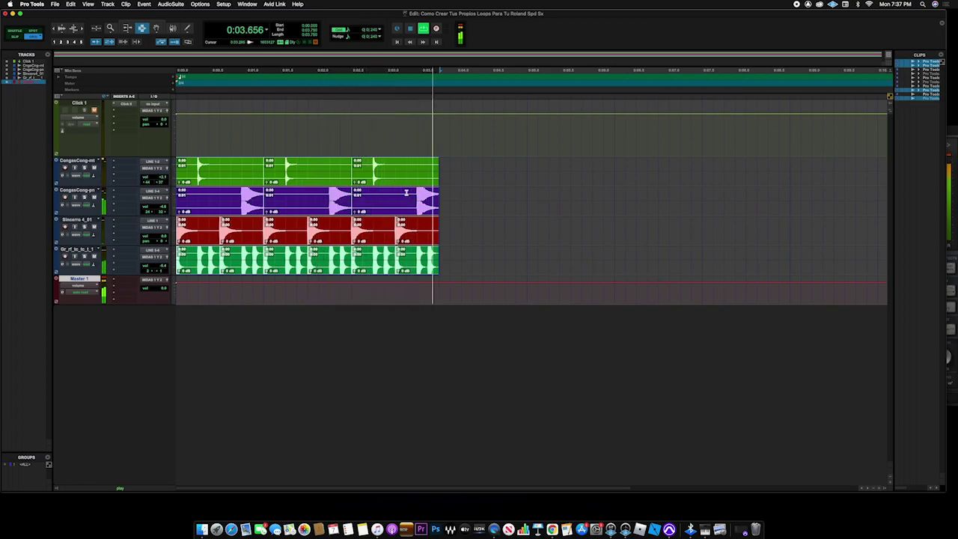
key(space)
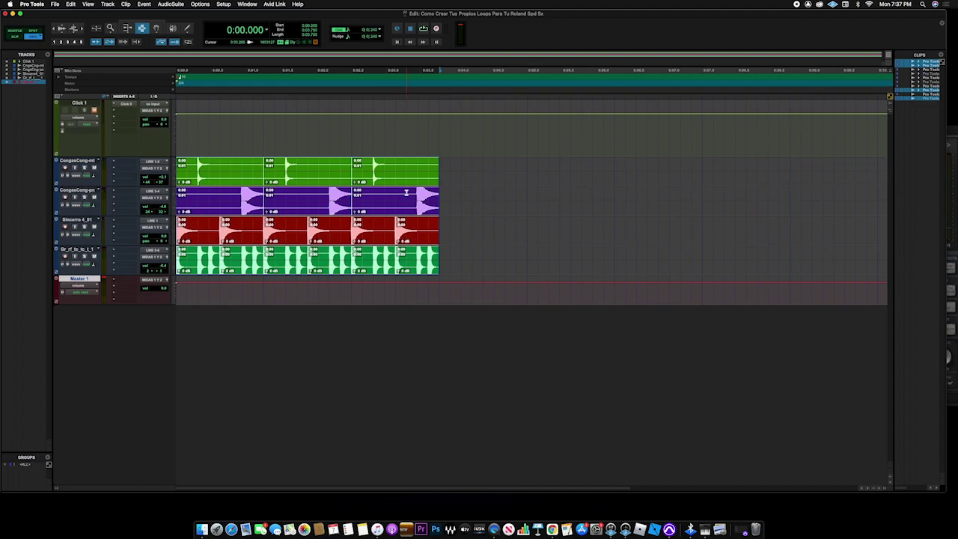
Step: Delete the third repetition of the loop from all four percussion tracks
drag(439, 178, 169, 179)
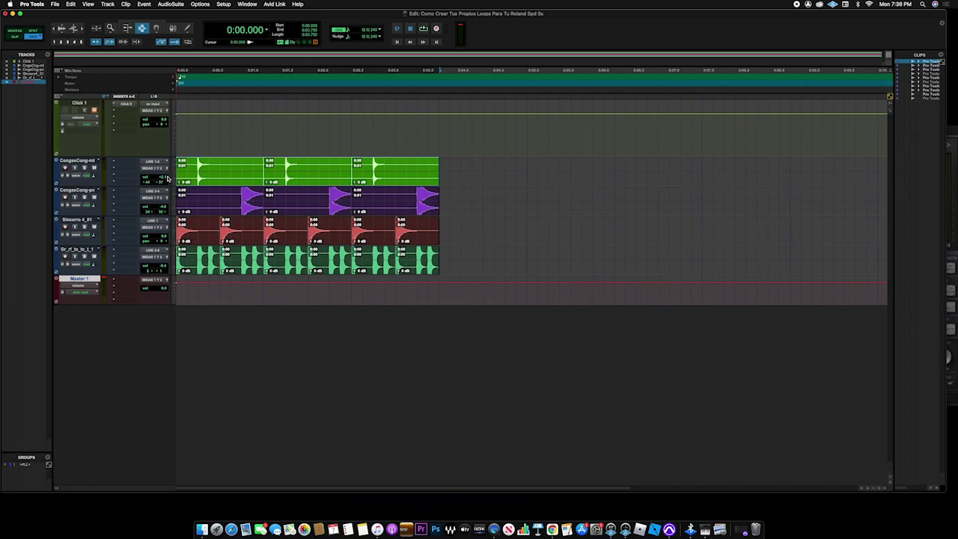
drag(353, 181, 386, 249)
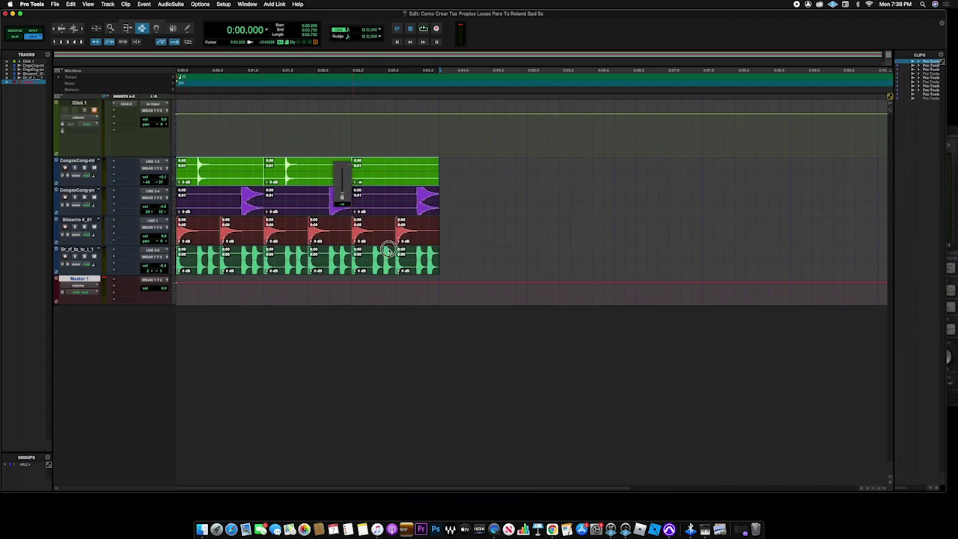
click(439, 183)
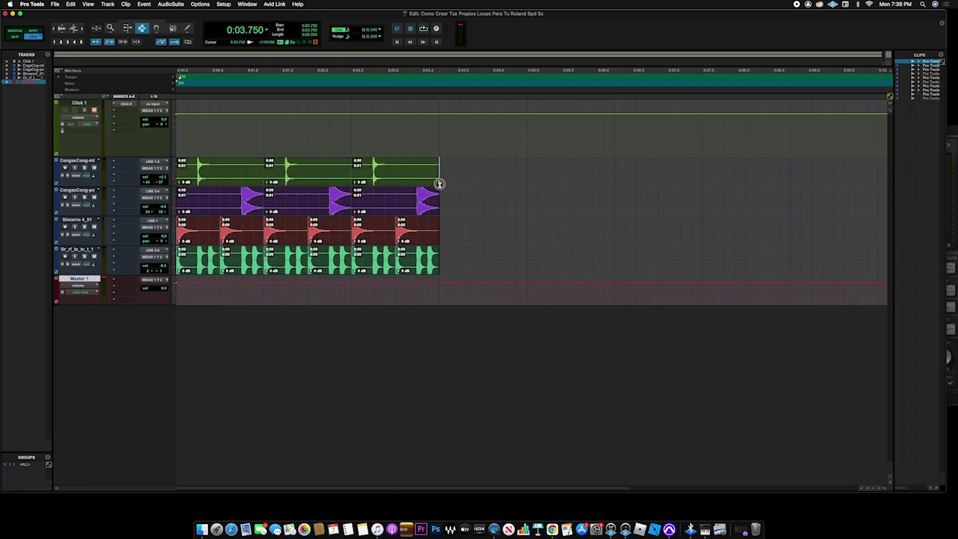
drag(440, 183, 349, 283)
key(Delete)
key(super+space)
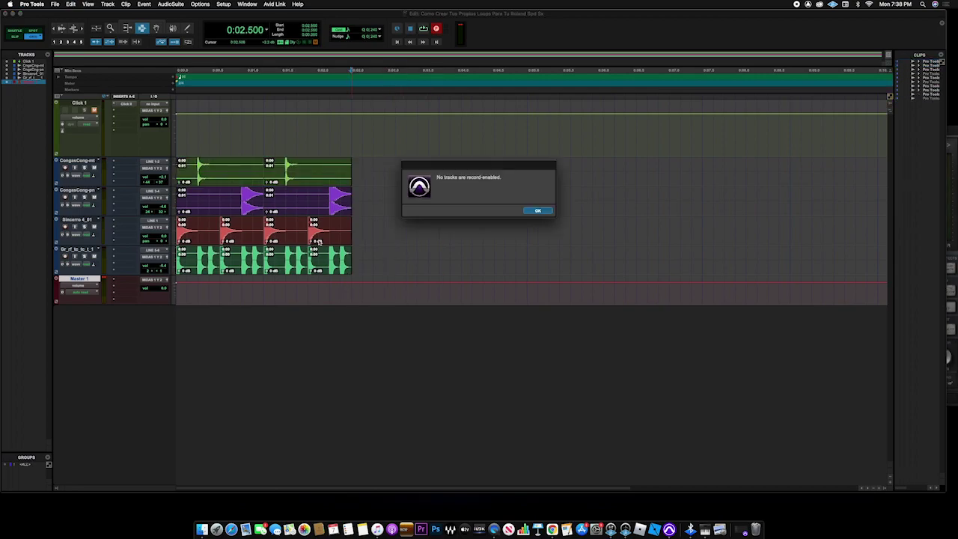
click(540, 211)
key(Return)
Step: Play the two remaining repetitions of the percussion loop from the start and stop
click(299, 170)
shift+click(179, 173)
key(space)
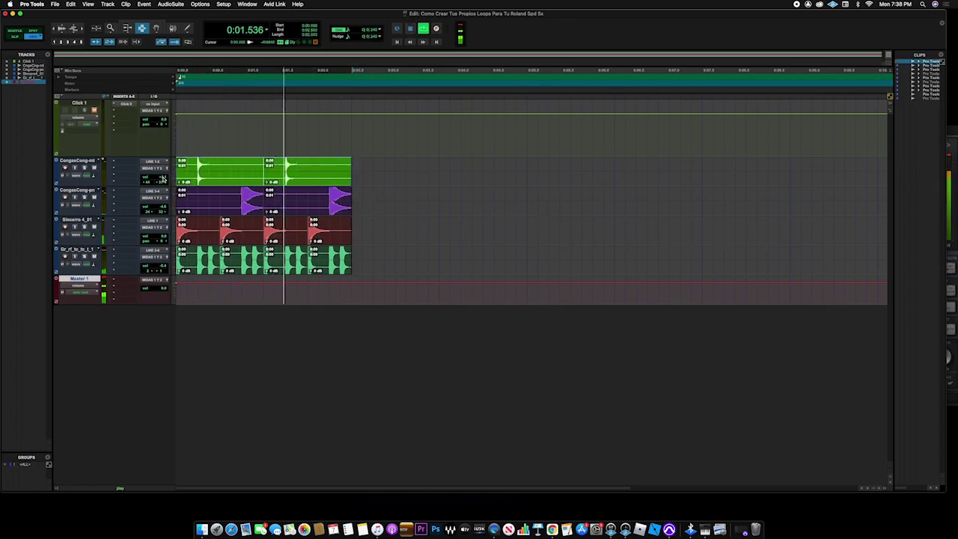
key(space)
Step: Delete the second repetition of the loop from the two conga tracks, the cowbell track and the guira track
click(300, 170)
shift+click(295, 200)
shift+click(292, 232)
shift+click(294, 259)
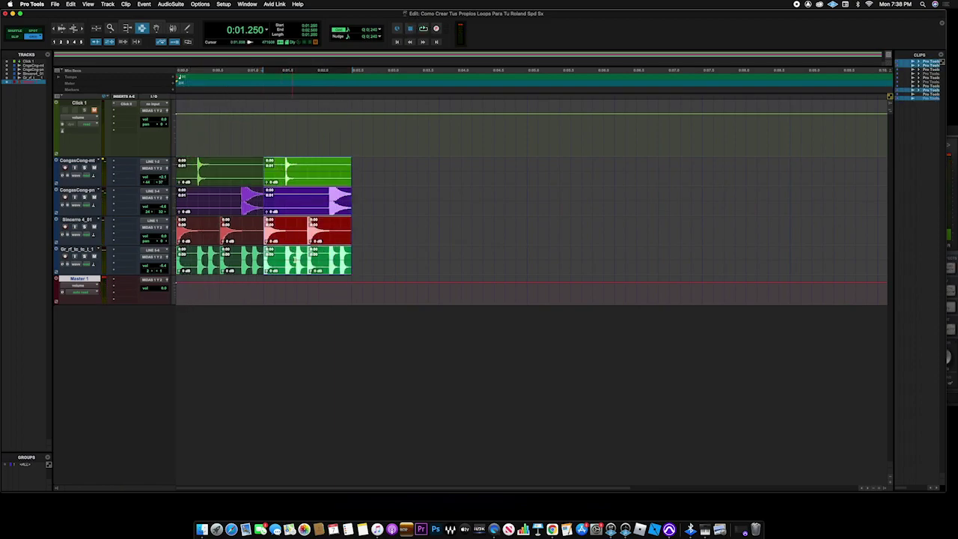
key(Delete)
Step: Play the single remaining repetition of the percussion loop and stop it
click(236, 178)
key(space)
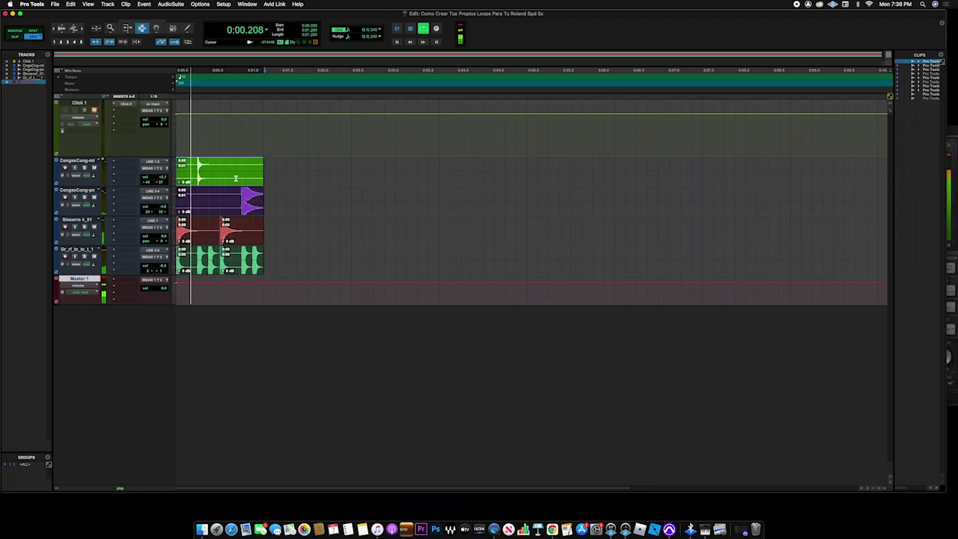
key(space)
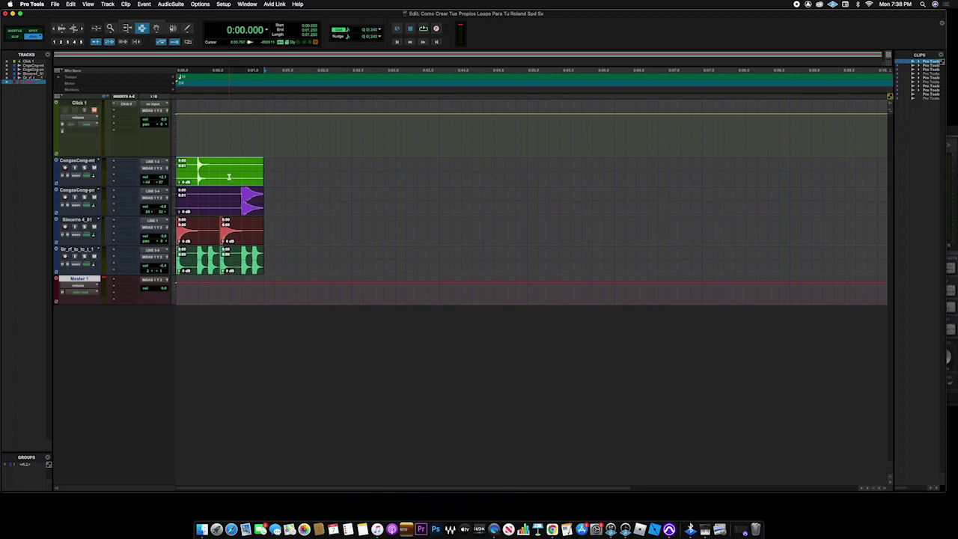
Step: Duplicate the single loop repetition twice across all four percussion tracks
drag(260, 174, 164, 262)
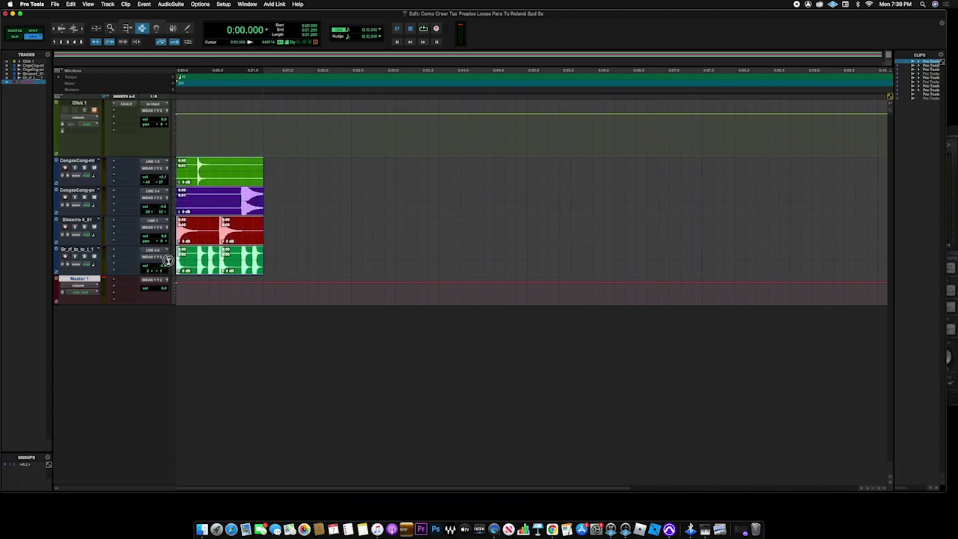
key(super+d)
key(super+d)
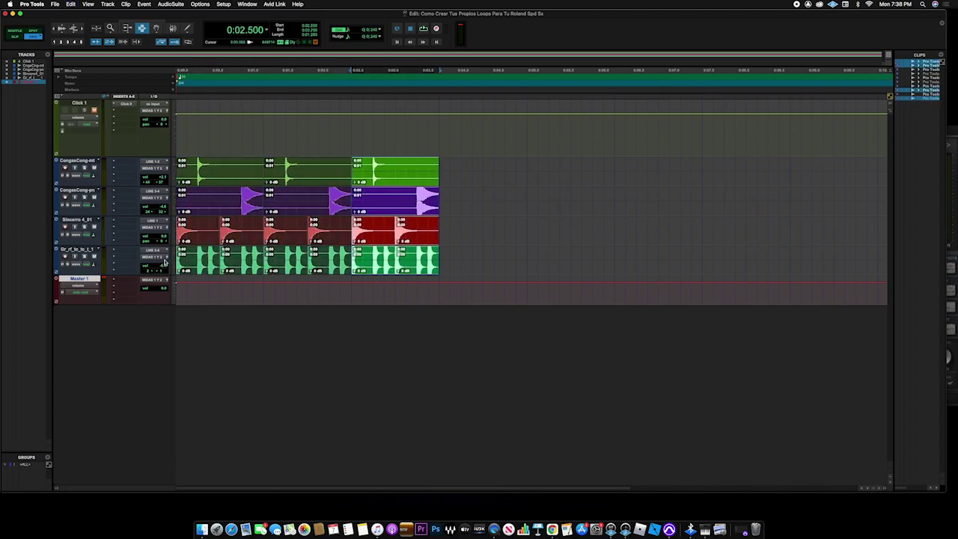
Step: Select all clips and set the Bounce Mix destination directory to the podcast folder on the Pro Tools drive
key(super+a)
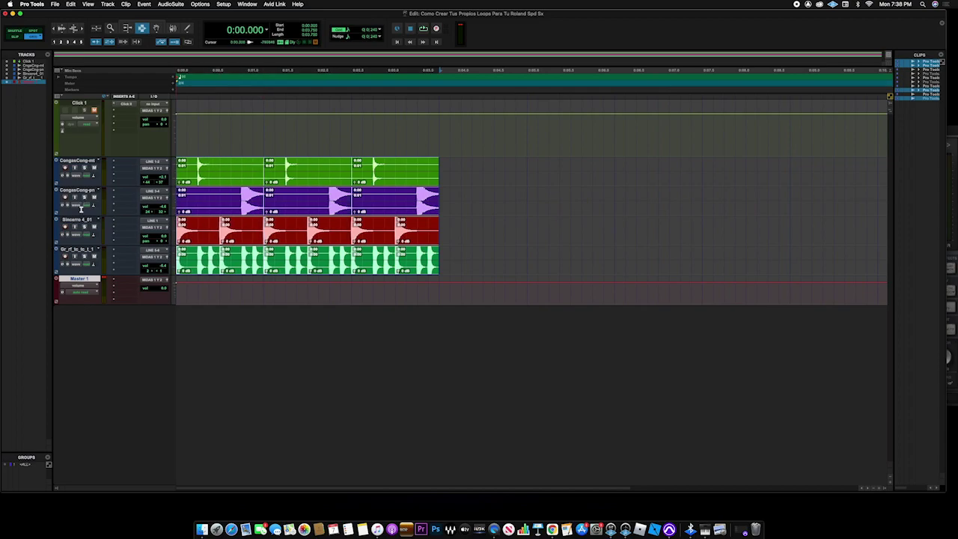
click(55, 4)
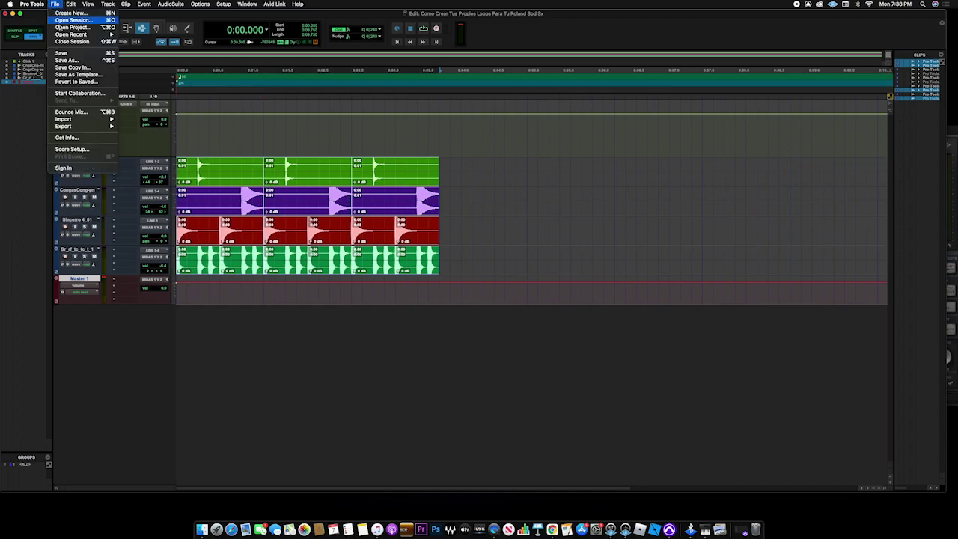
click(77, 111)
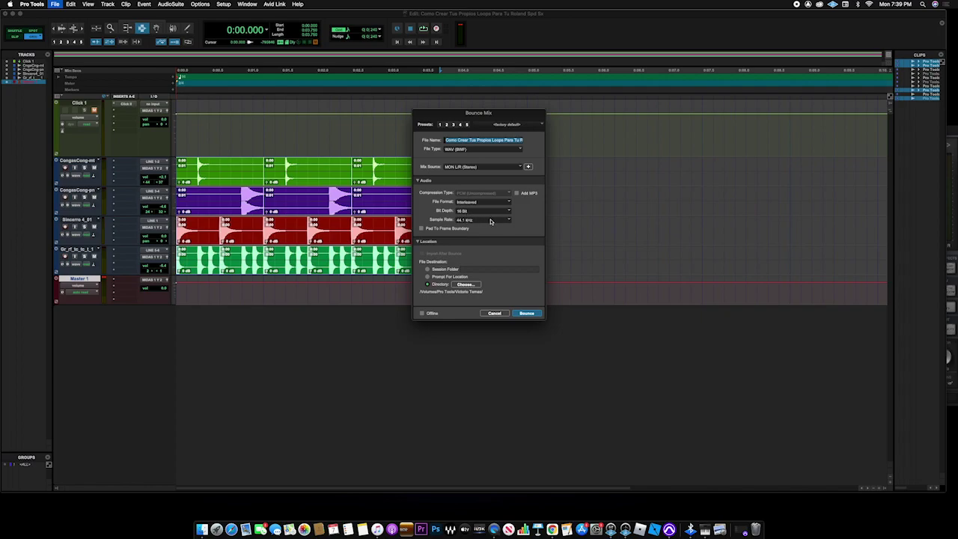
click(465, 284)
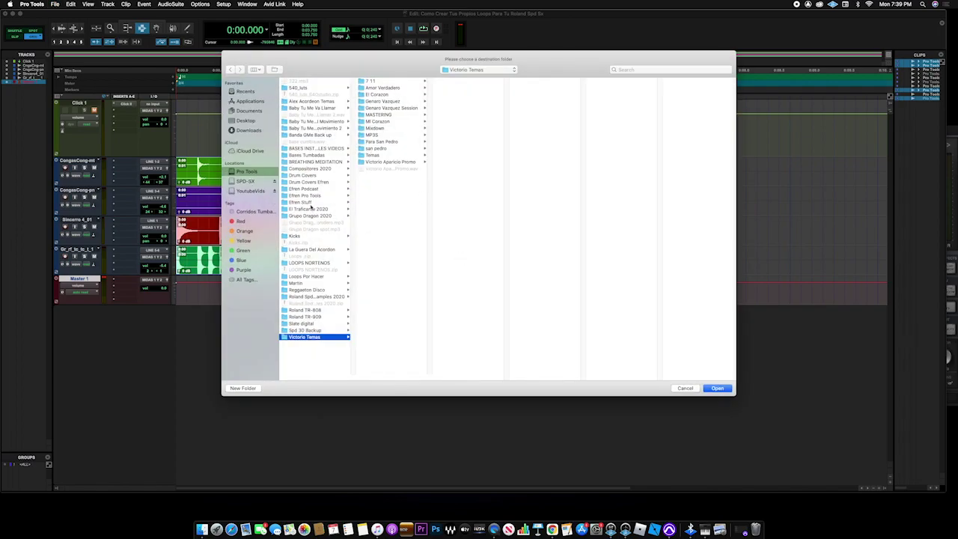
click(309, 189)
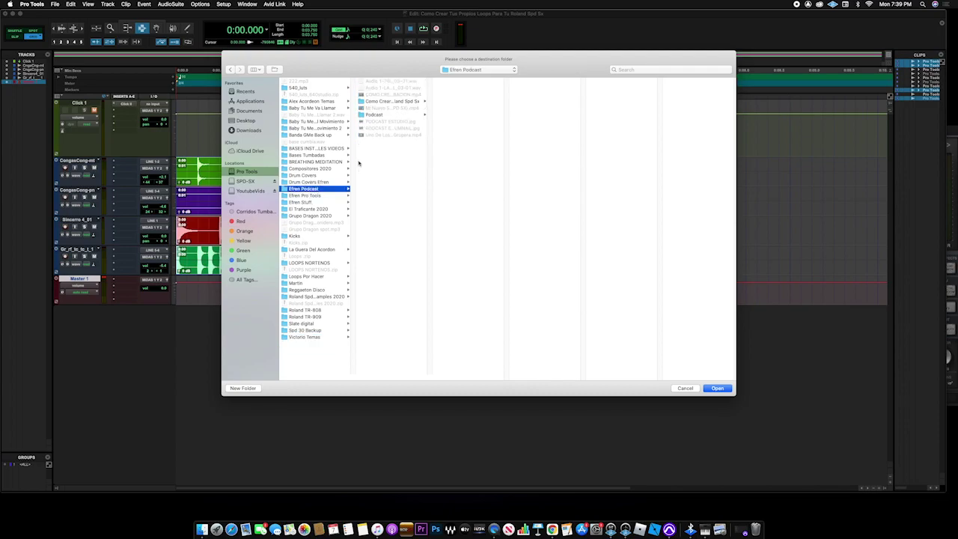
click(716, 388)
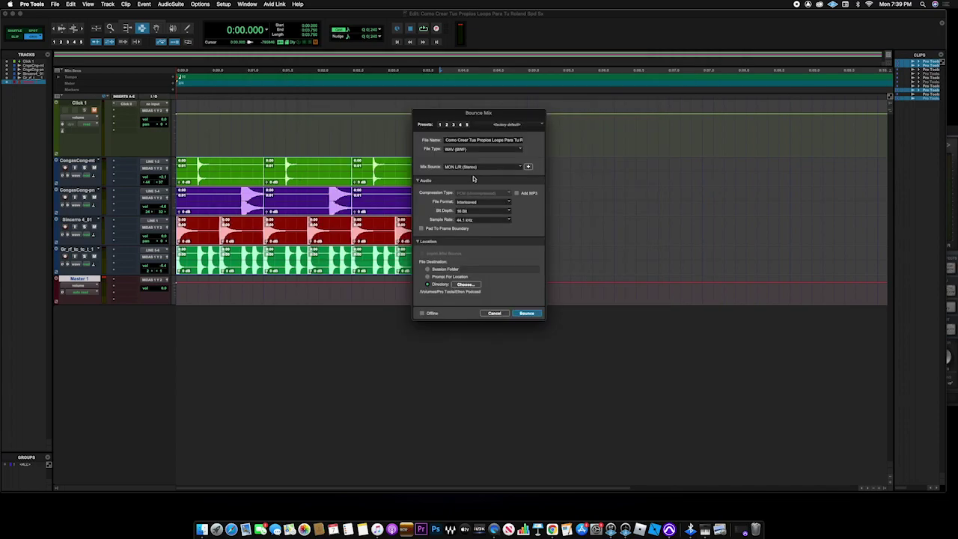
Step: Name the bounce file "Loop De Cumbia 96Bpm", enable Offline and bounce the mix
drag(446, 140, 553, 142)
key(BackSpace)
click(422, 315)
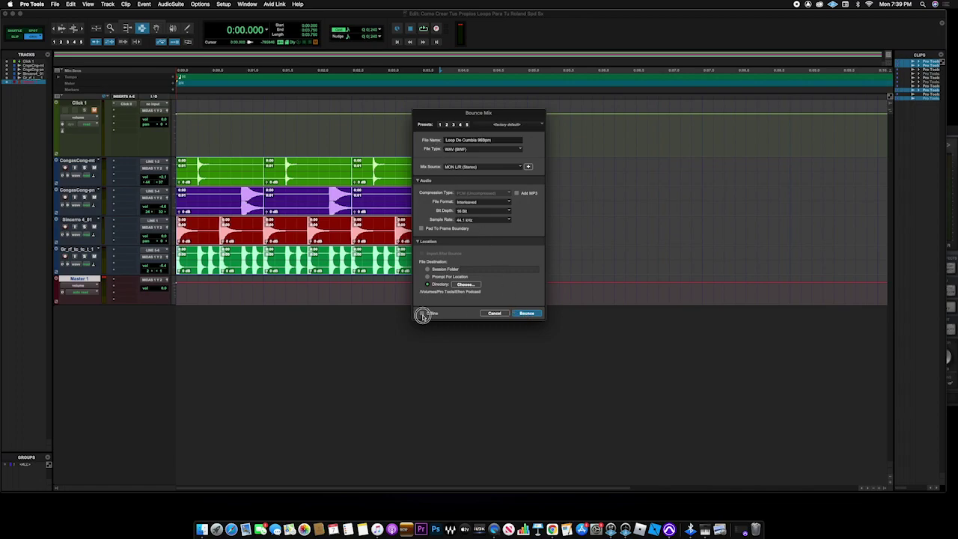
click(527, 313)
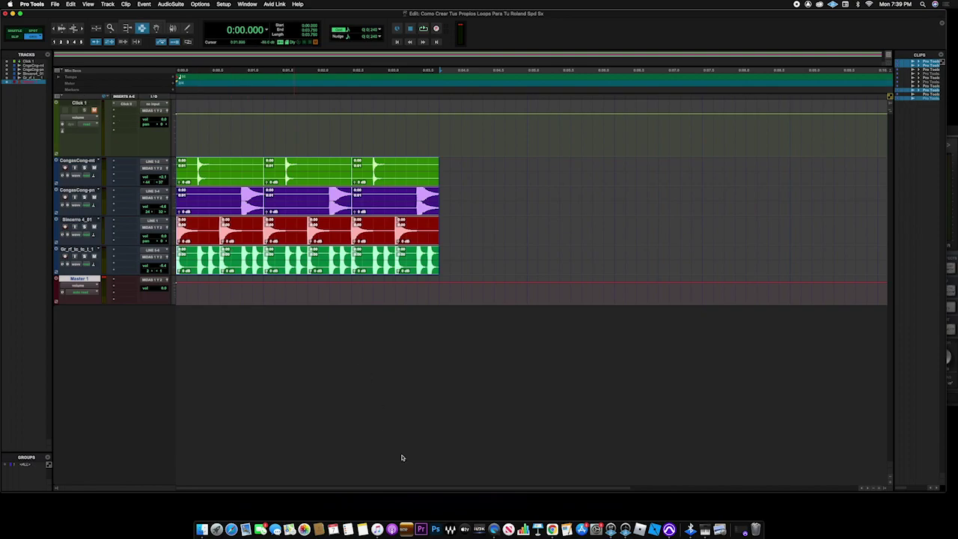
Step: Switch to SPD-SX Wave Manager, load the SPD-SX device storage and go to the empty kit 49
click(408, 530)
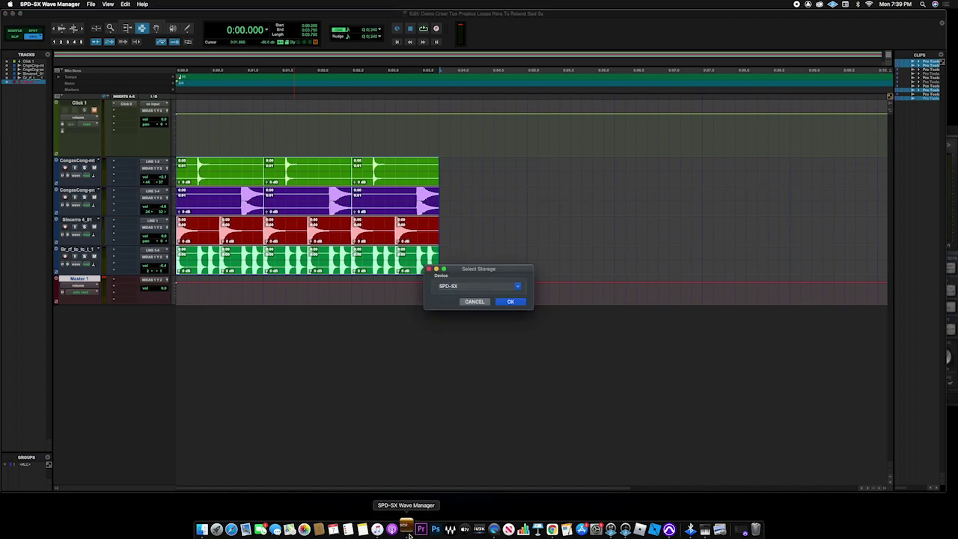
click(510, 302)
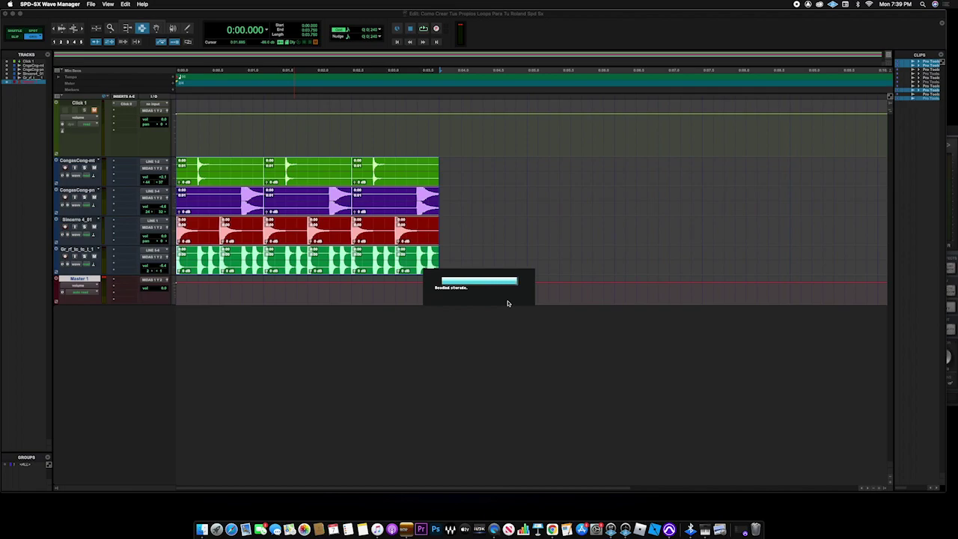
drag(394, 53, 290, 105)
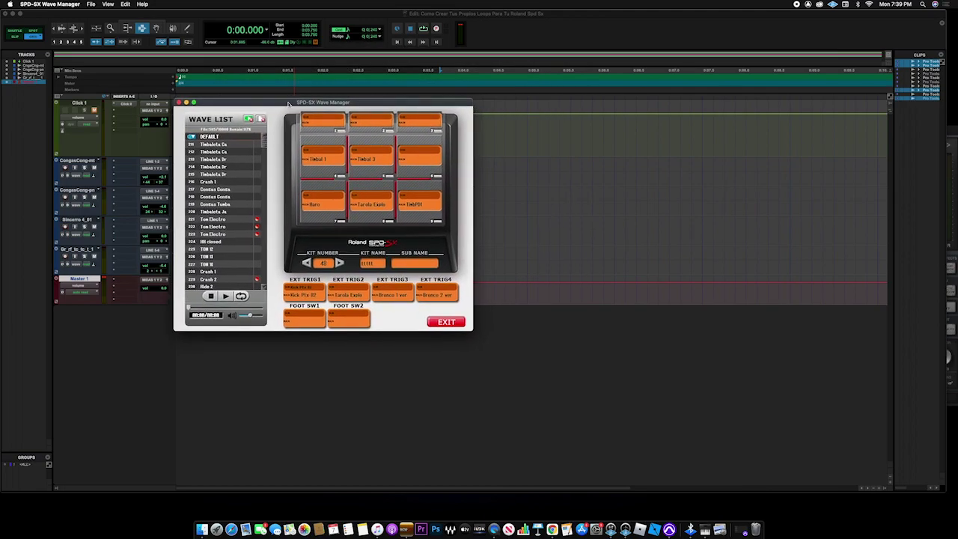
click(338, 264)
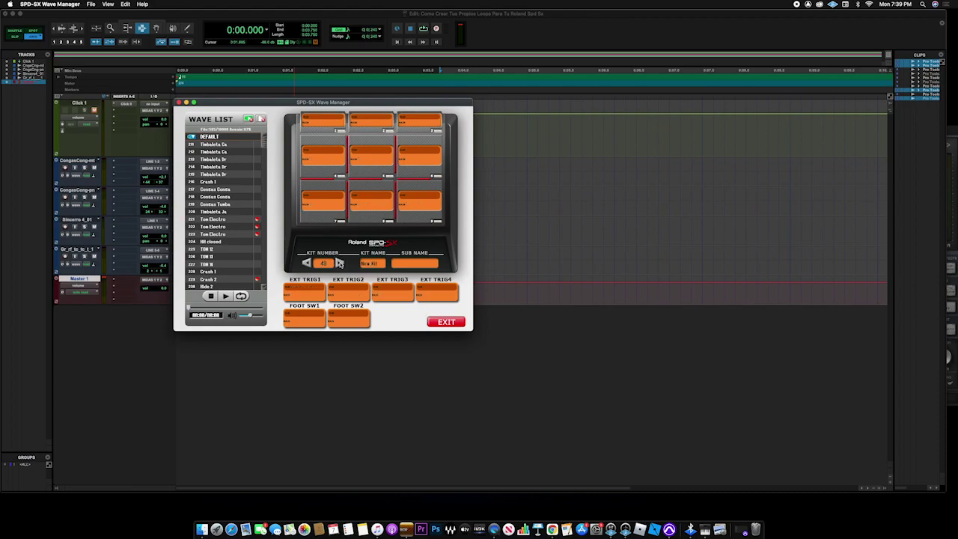
drag(326, 102, 368, 39)
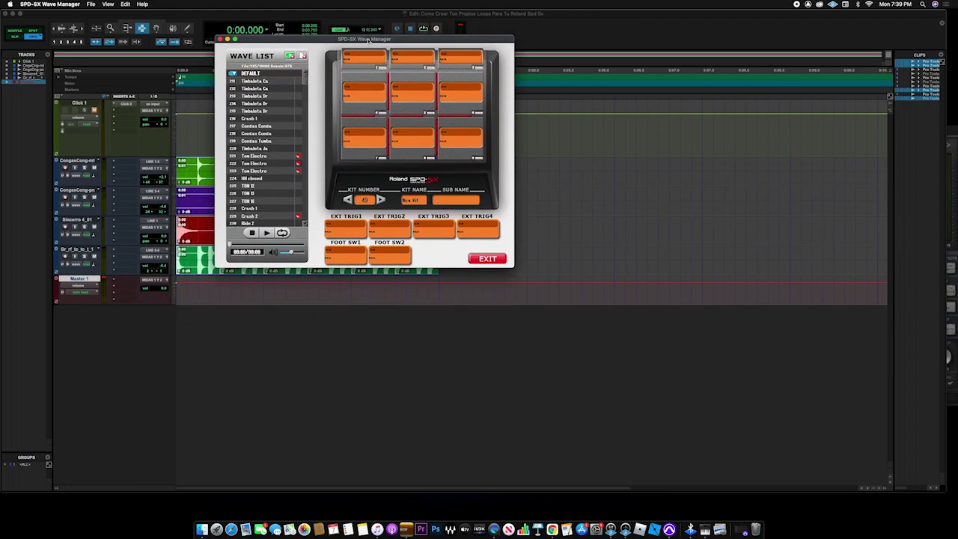
Step: Clear the session, mixer and plug-in windows off the desktop and select the wave slot of pad 9 in kit 49
click(18, 13)
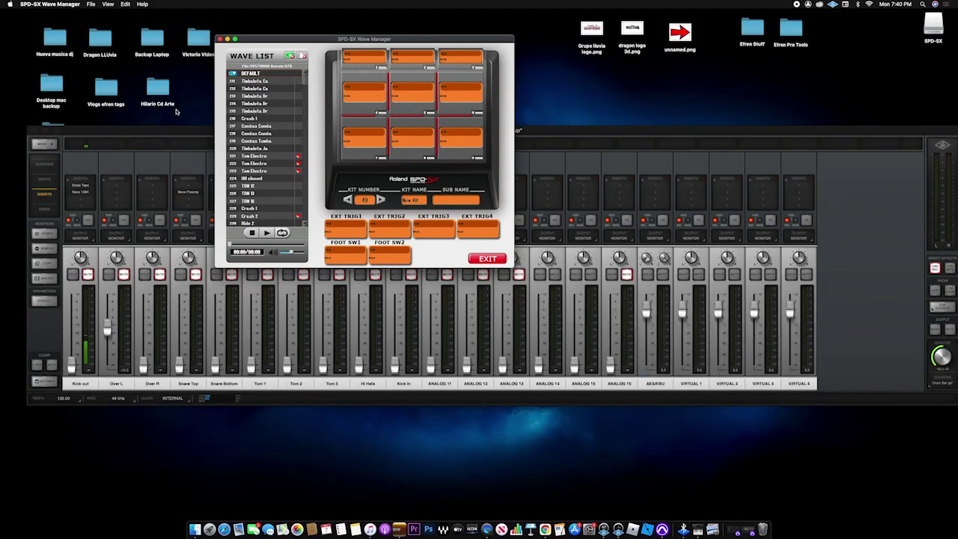
click(35, 139)
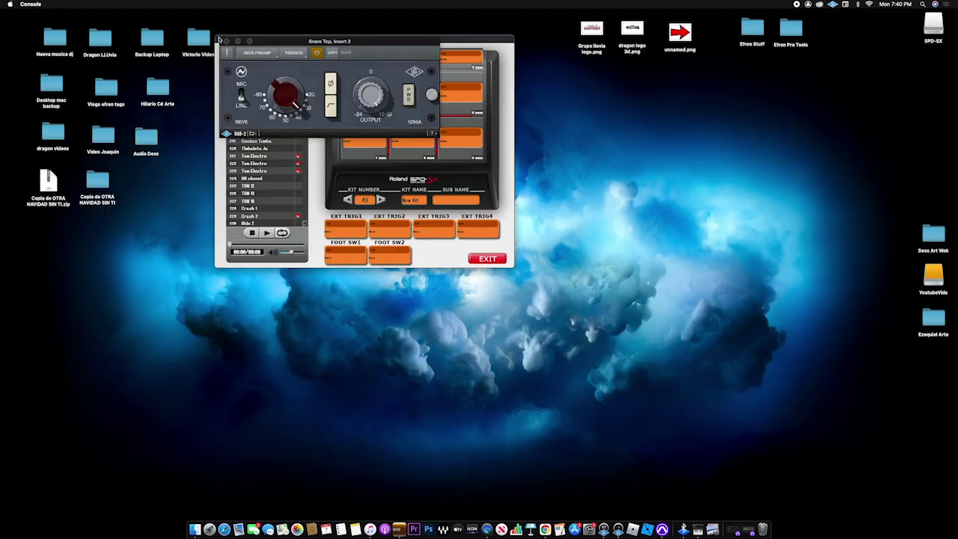
click(225, 40)
drag(292, 36, 286, 108)
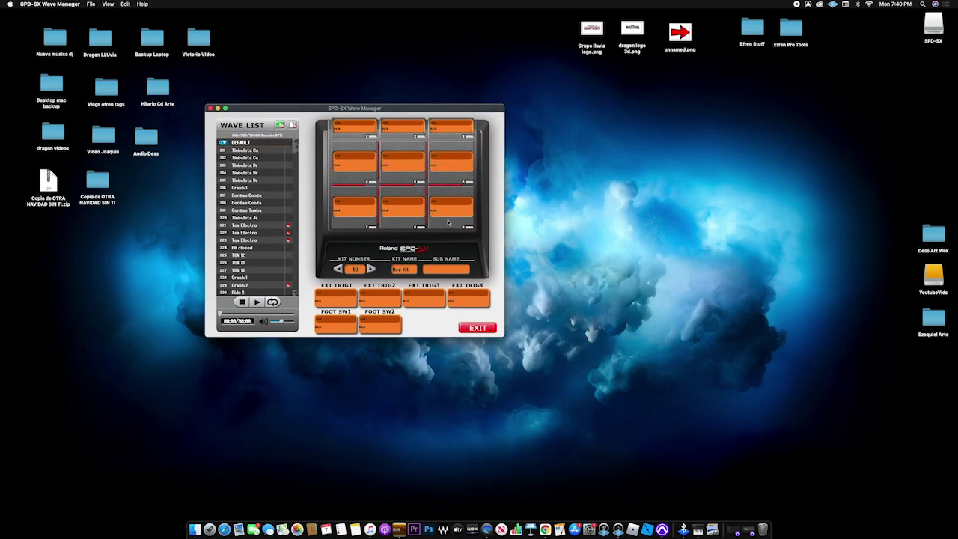
click(451, 213)
drag(420, 109, 414, 106)
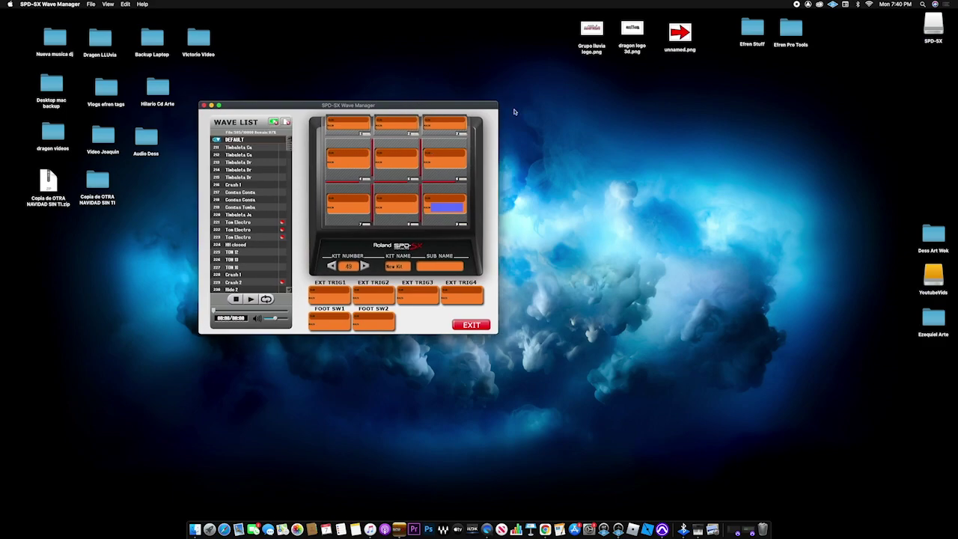
Step: Switch to Finder, locate Loop De Cumbia 96Bpm.wav in the podcast folder on the Pro Tools drive and preview it
double_click(795, 30)
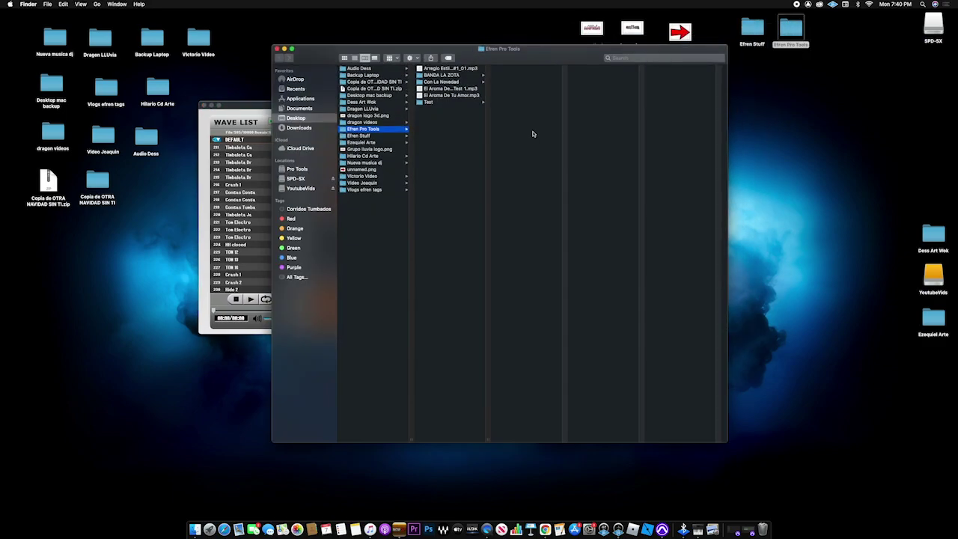
click(297, 169)
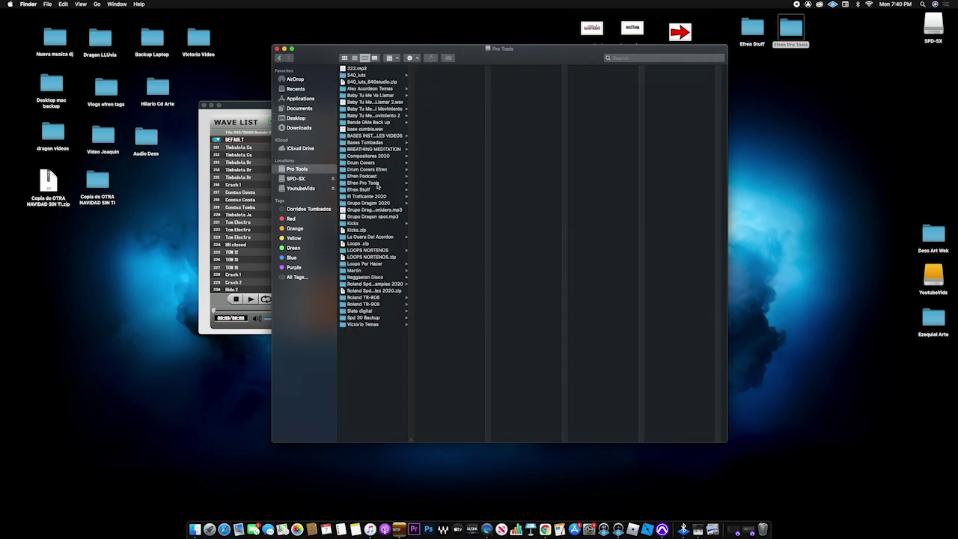
click(370, 176)
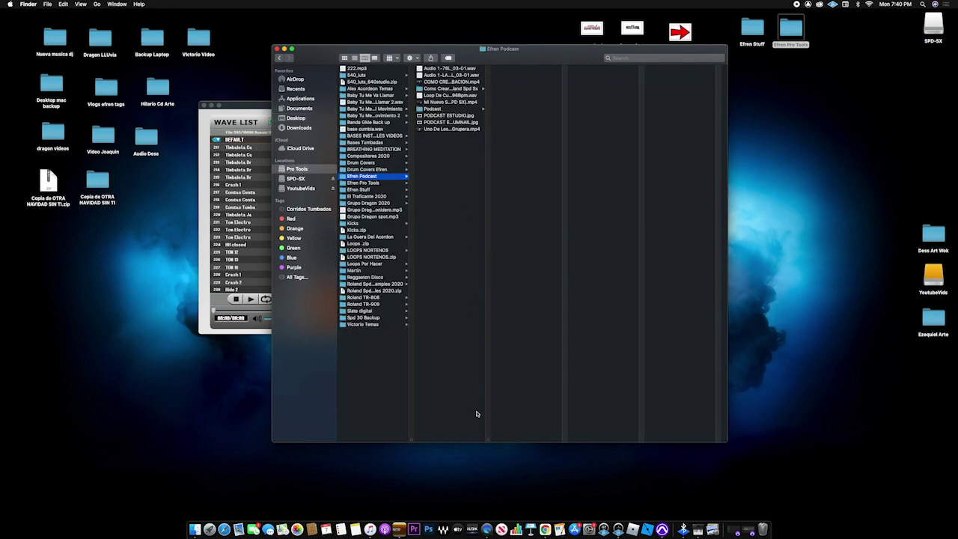
double_click(487, 439)
click(455, 95)
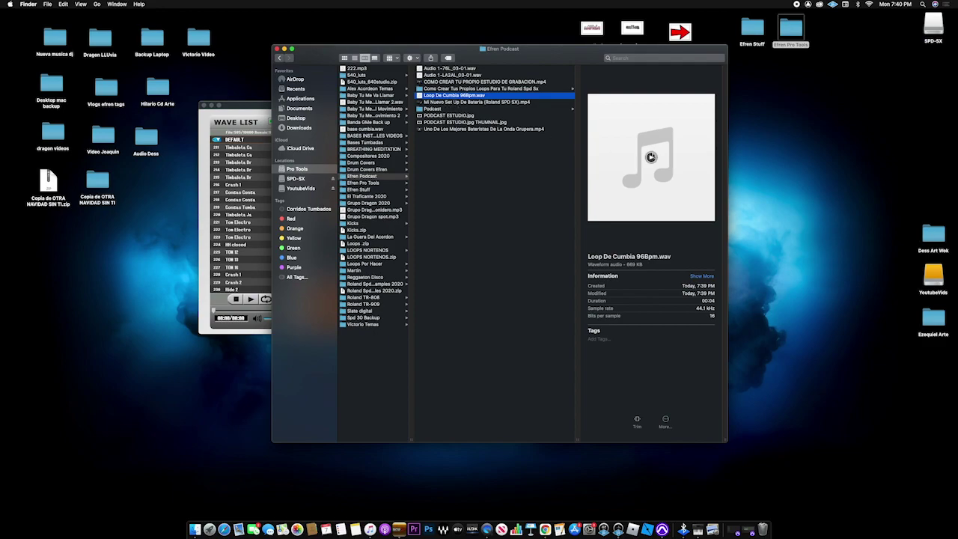
click(650, 157)
Step: Assign Loop De Cumbia 96Bpm.wav to pad 9 of kit 49 and close the Finder window
drag(461, 62, 727, 56)
drag(688, 91, 446, 216)
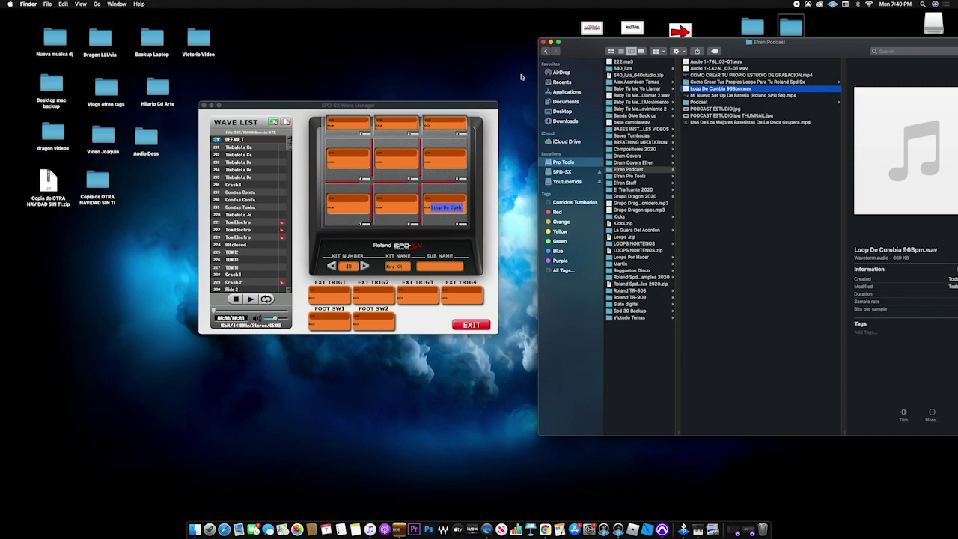
click(544, 42)
drag(384, 107, 413, 56)
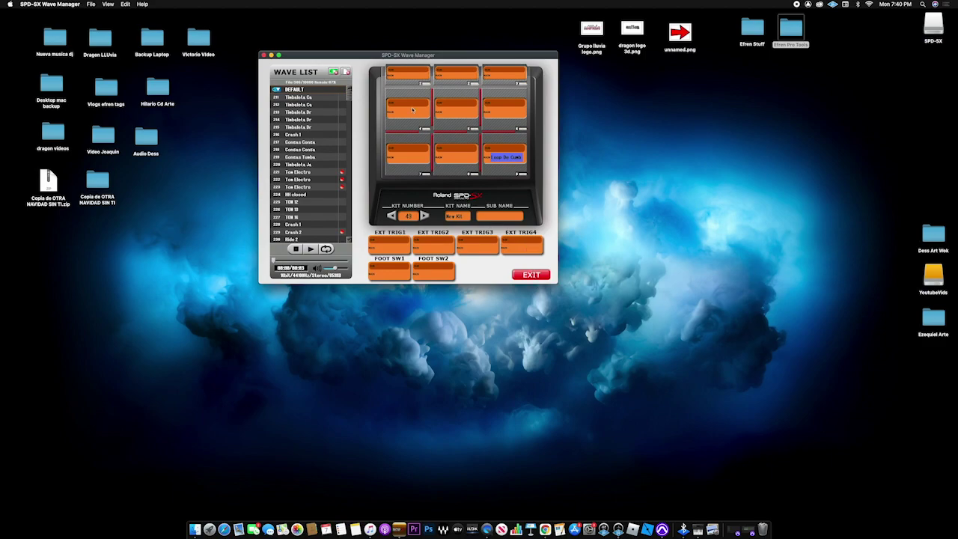
Step: Exit SPD-SX Wave Manager and confirm disconnecting the SPD-SX
click(531, 274)
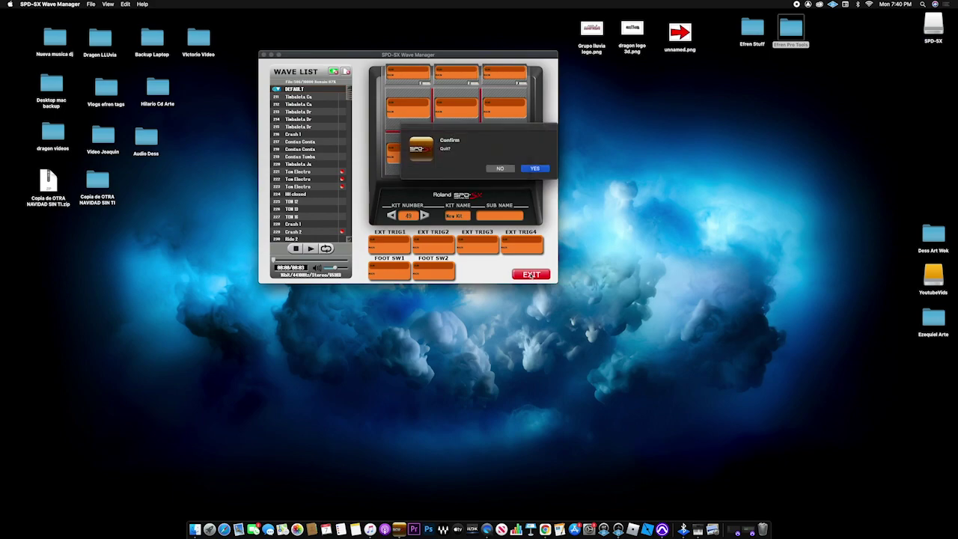
click(537, 170)
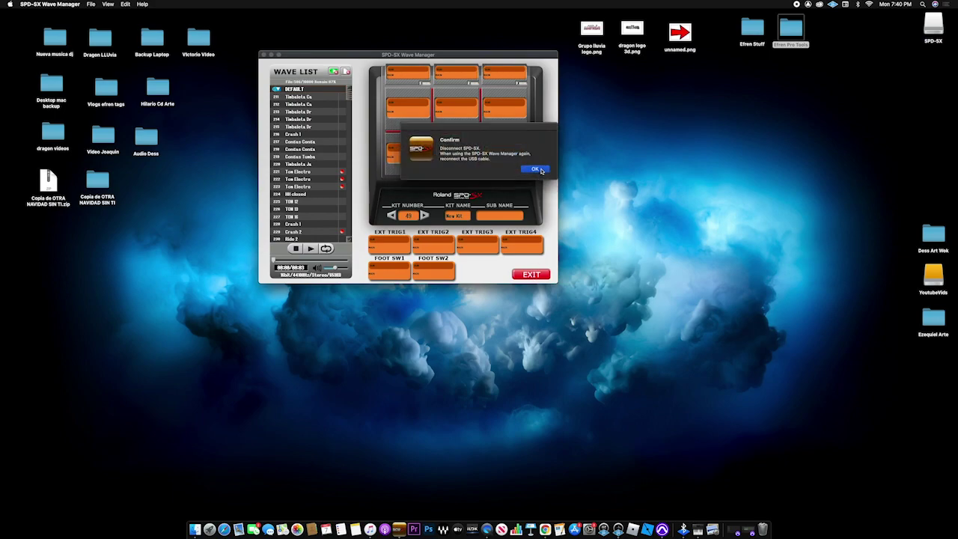
click(536, 170)
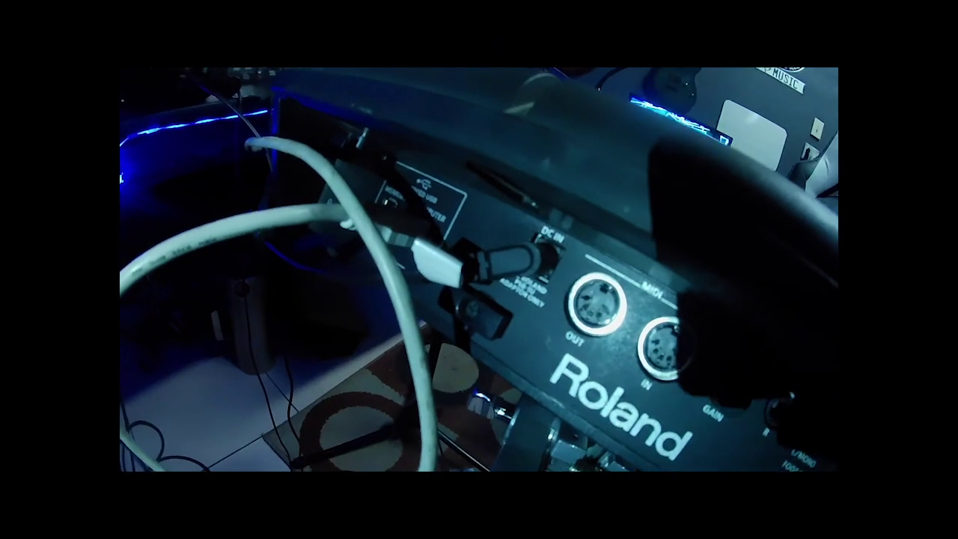